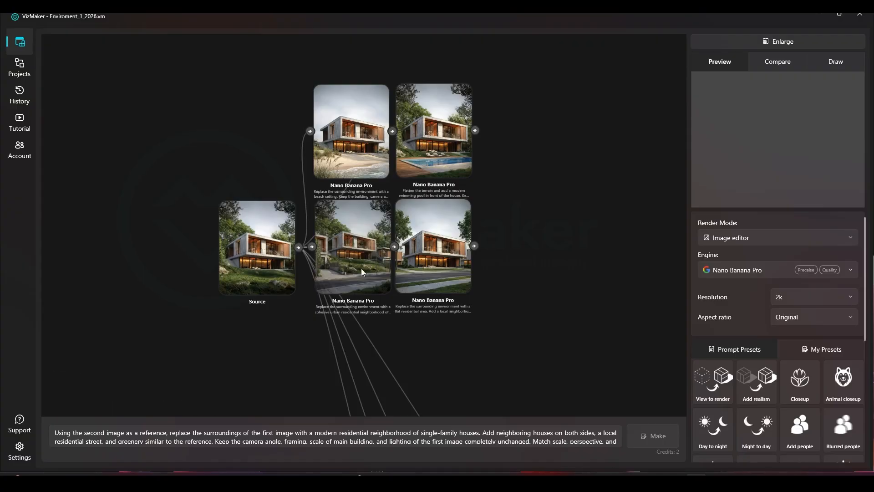
pyautogui.moveTo(268, 185); pyautogui.dragTo(289, 192)
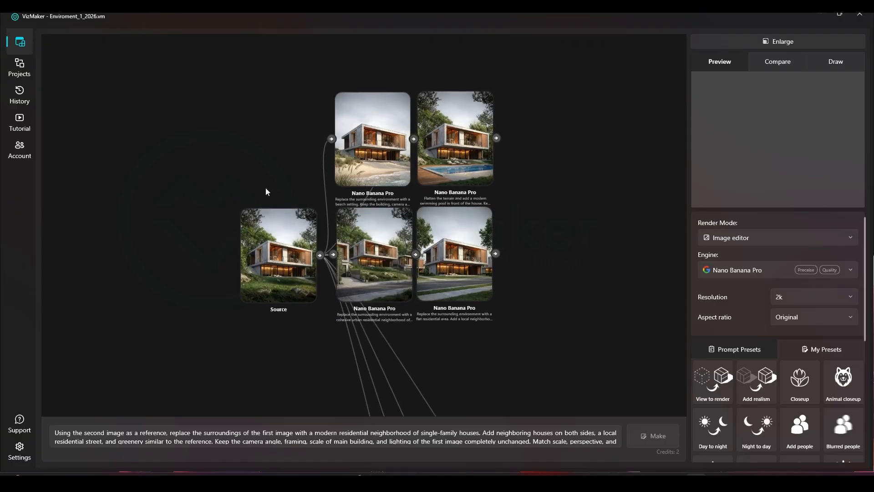
pyautogui.moveTo(203, 166); pyautogui.dragTo(221, 178)
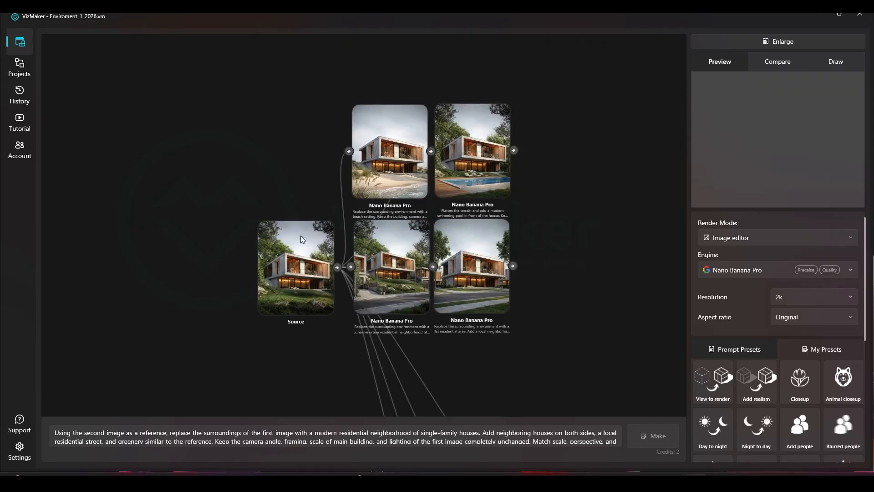
pyautogui.moveTo(867, 281); pyautogui.dragTo(870, 411)
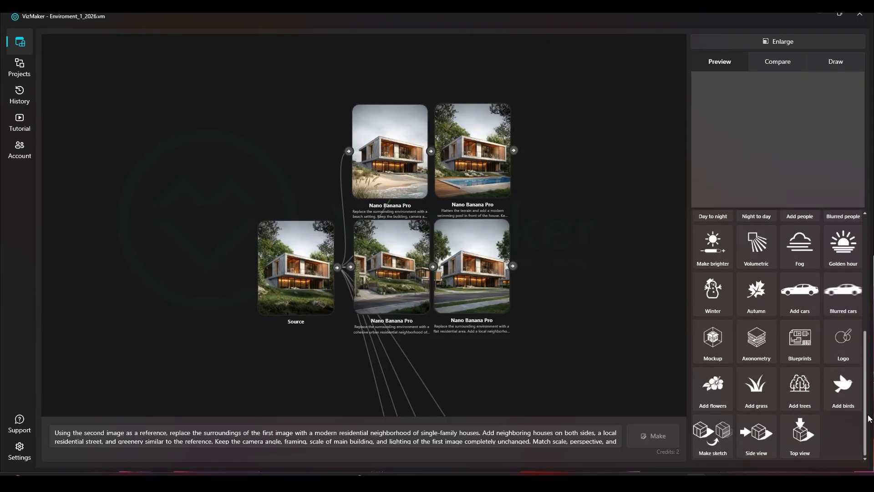
pyautogui.scroll(4, 870, 419)
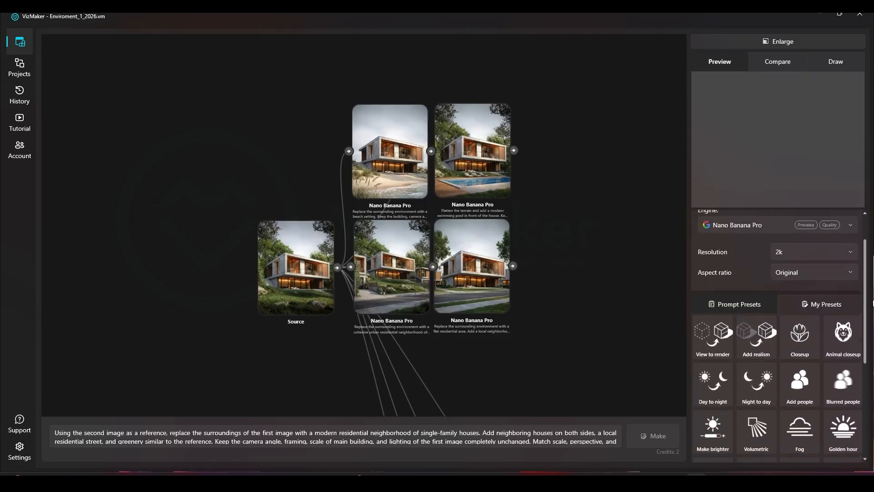
pyautogui.moveTo(446, 291); pyautogui.dragTo(560, 331)
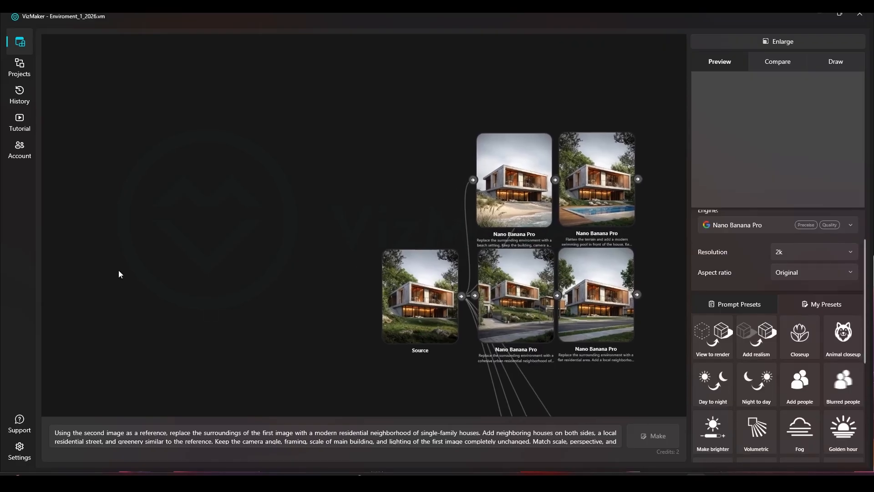
# - Load only the concrete house image VizMaker_6e22146f-d3f9-4fb5-91c3-c39376fa4c5b from the VizMaker tutorials folder onto an empty canvas area, without its linked workflow
pyautogui.moveTo(117, 273); pyautogui.dragTo(390, 286)
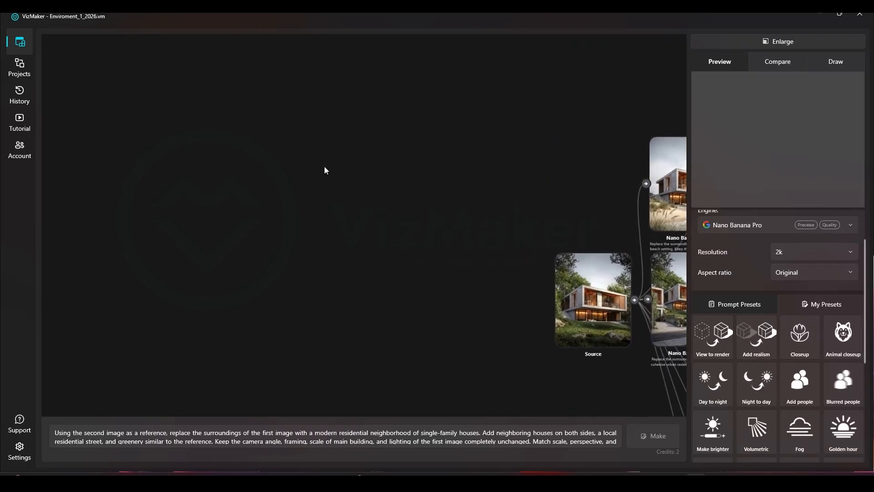
pyautogui.scroll(-2, 377, 215)
pyautogui.moveTo(278, 181); pyautogui.dragTo(290, 212)
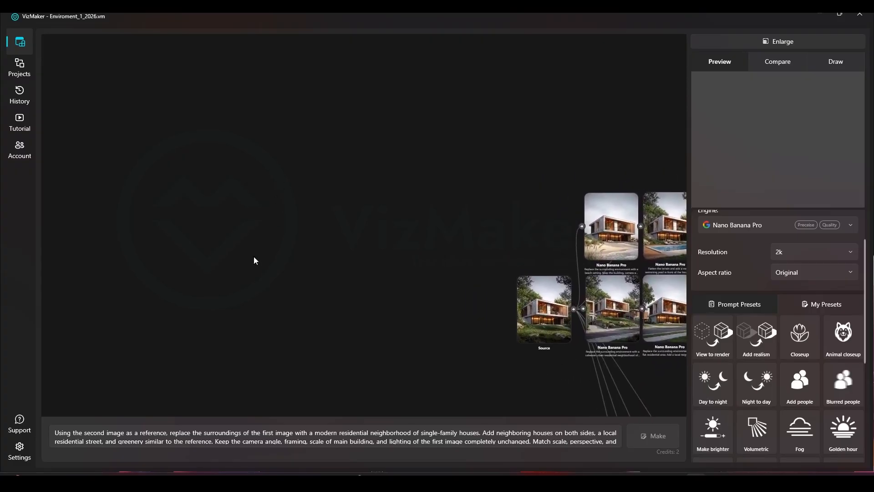
pyautogui.rightClick(319, 223)
pyautogui.click(336, 235)
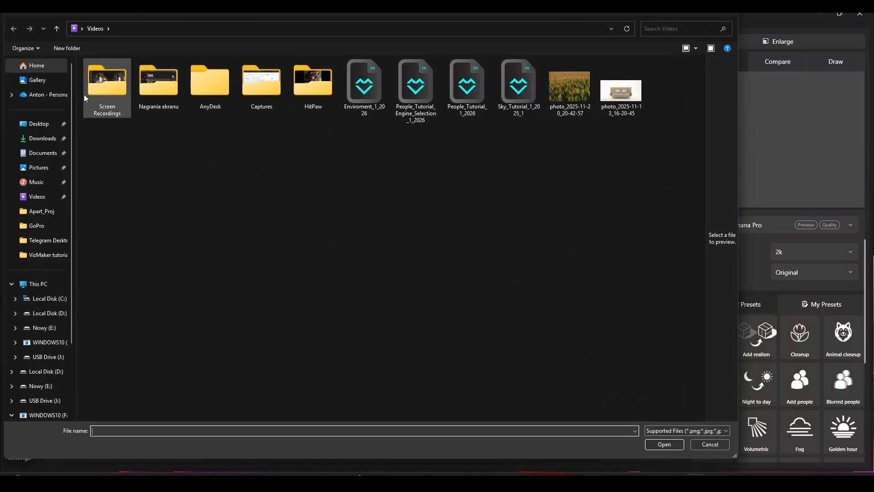
pyautogui.click(50, 255)
pyautogui.click(257, 91)
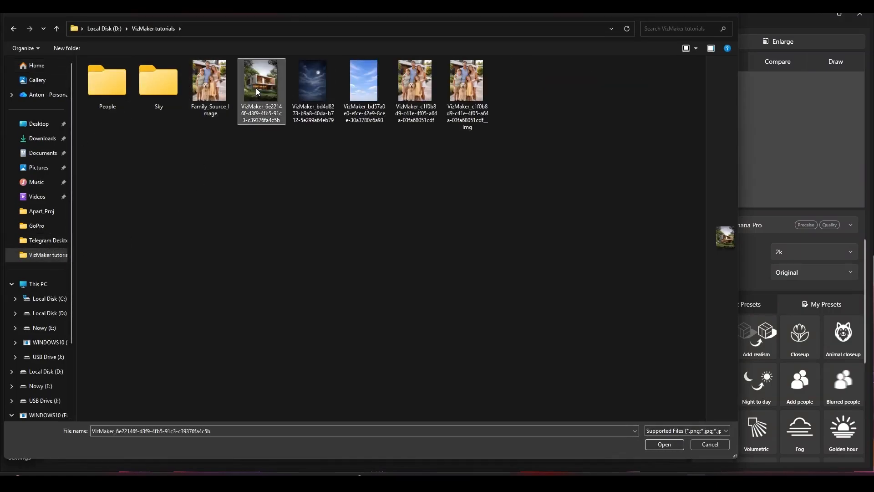
pyautogui.doubleClick(261, 91)
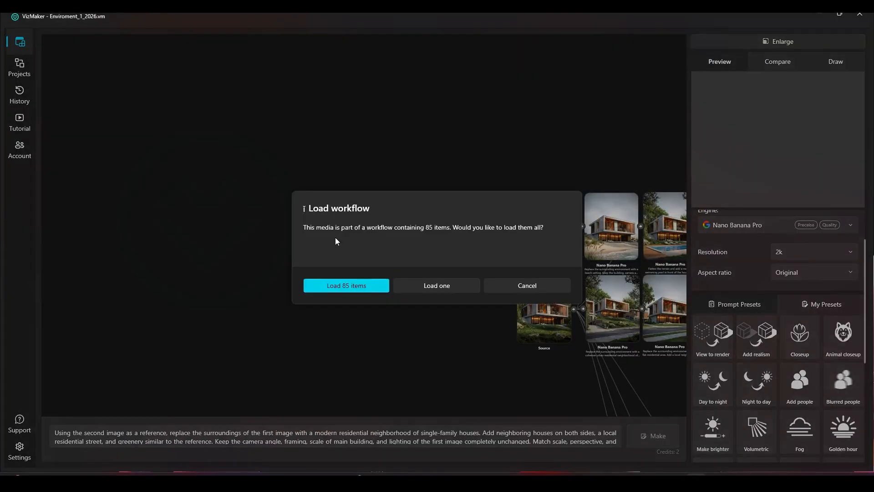
pyautogui.click(433, 286)
# - Reuse the existing swimming pool render's full prompt, starting "Flatten the terrain and add a modern swimming pool", for the newly loaded source image
pyautogui.scroll(-5, 354, 218)
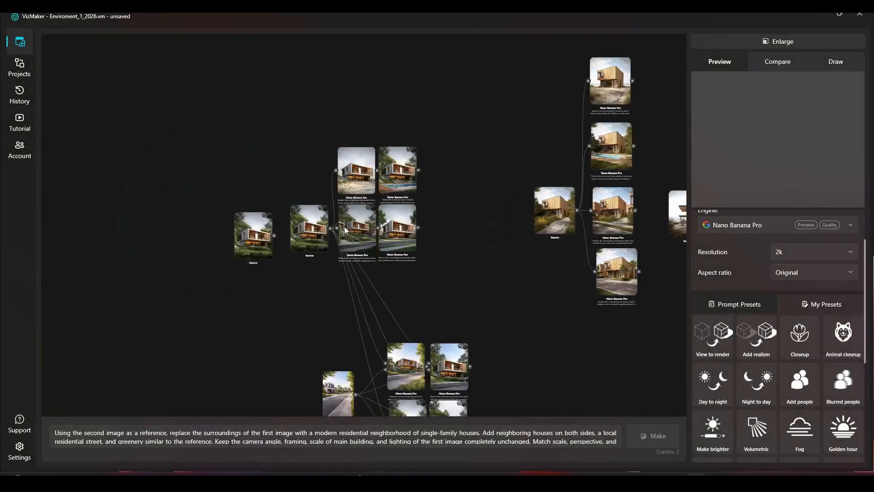
pyautogui.scroll(5, 262, 228)
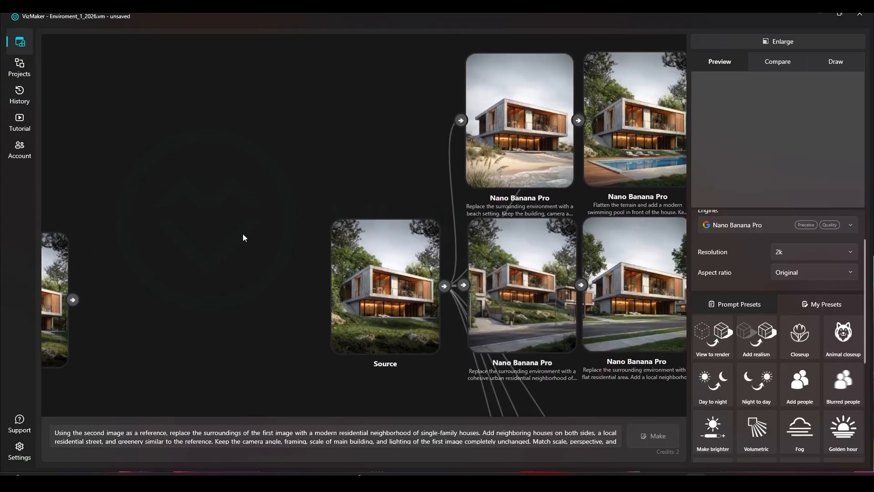
pyautogui.click(505, 146)
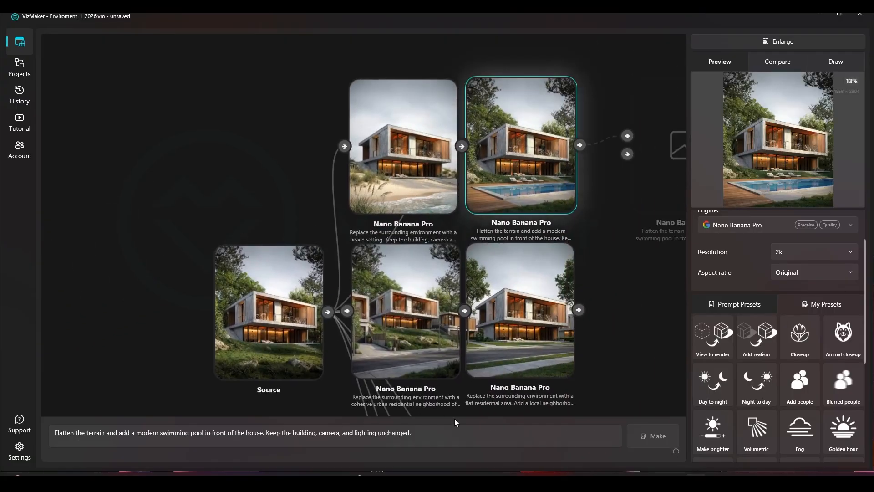
pyautogui.moveTo(412, 433); pyautogui.dragTo(27, 411)
pyautogui.moveTo(276, 140); pyautogui.dragTo(615, 147)
pyautogui.moveTo(390, 302); pyautogui.dragTo(416, 265)
pyautogui.click(263, 314)
pyautogui.moveTo(263, 315); pyautogui.dragTo(238, 304)
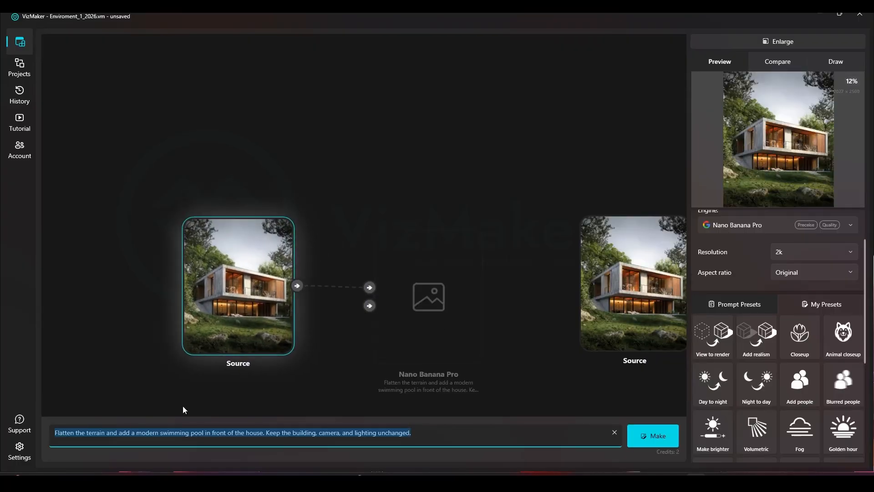
# - Generate the swimming pool version from the new source using Image editor mode, Nano Banana Pro, 2k resolution and the original aspect ratio
pyautogui.click(298, 138)
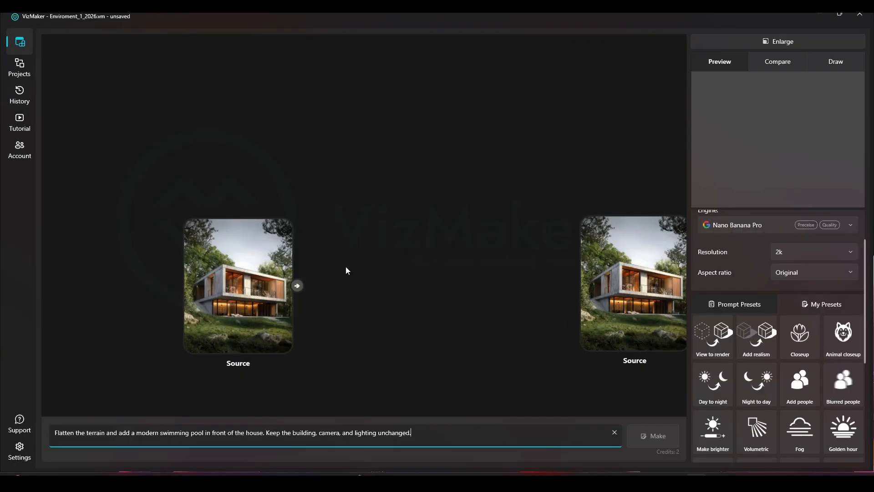
pyautogui.click(212, 285)
pyautogui.scroll(2, 867, 274)
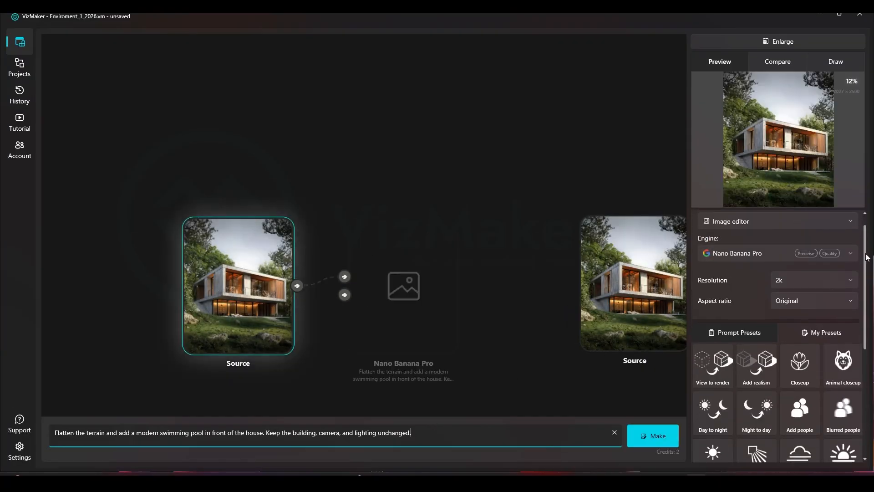
pyautogui.click(331, 197)
pyautogui.click(270, 244)
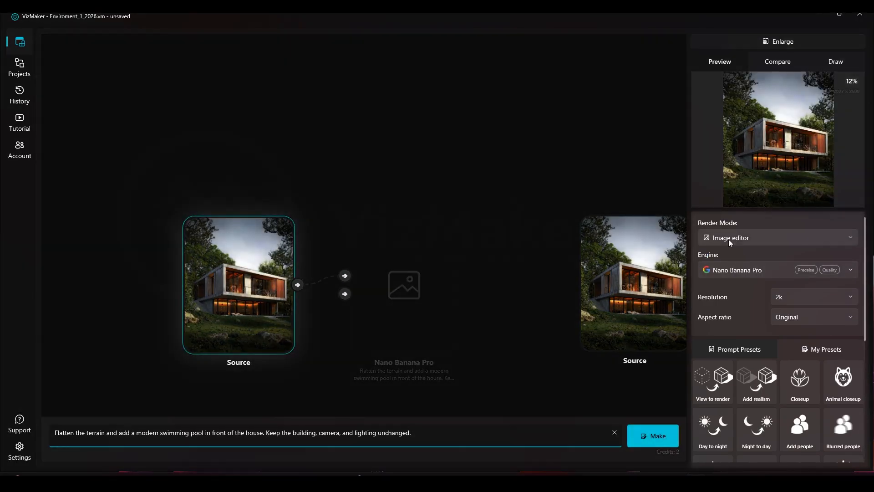
pyautogui.click(729, 239)
pyautogui.click(729, 268)
pyautogui.click(727, 278)
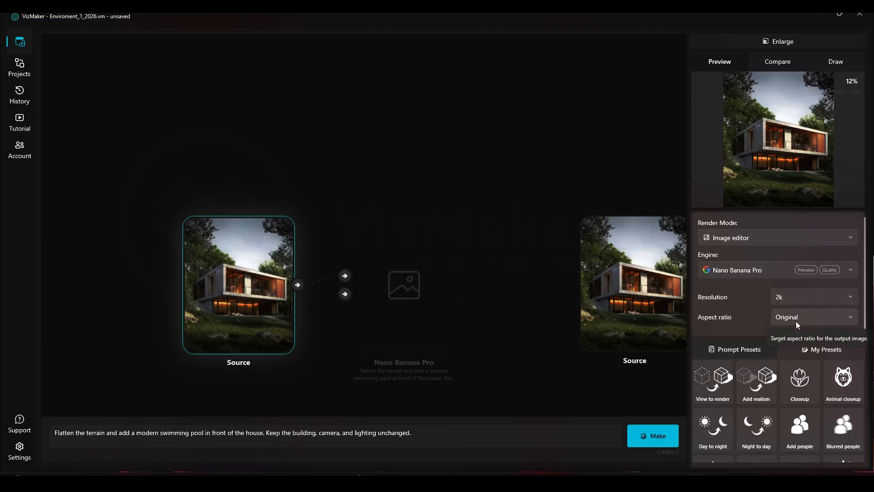
pyautogui.click(643, 438)
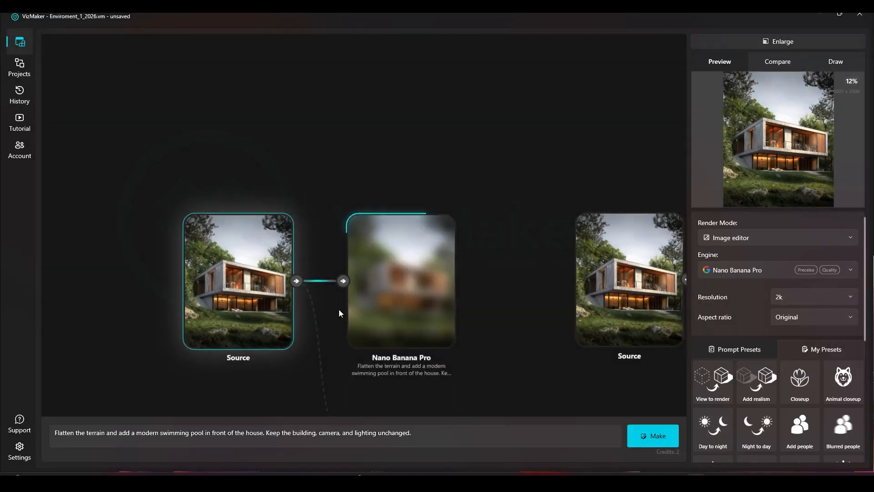
# - Place the new swimming pool render above and to the right of its source image
pyautogui.moveTo(365, 234); pyautogui.dragTo(353, 123)
pyautogui.moveTo(323, 249); pyautogui.dragTo(348, 171)
pyautogui.moveTo(295, 217); pyautogui.dragTo(304, 288)
pyautogui.scroll(2, 301, 214)
pyautogui.moveTo(242, 218); pyautogui.dragTo(218, 238)
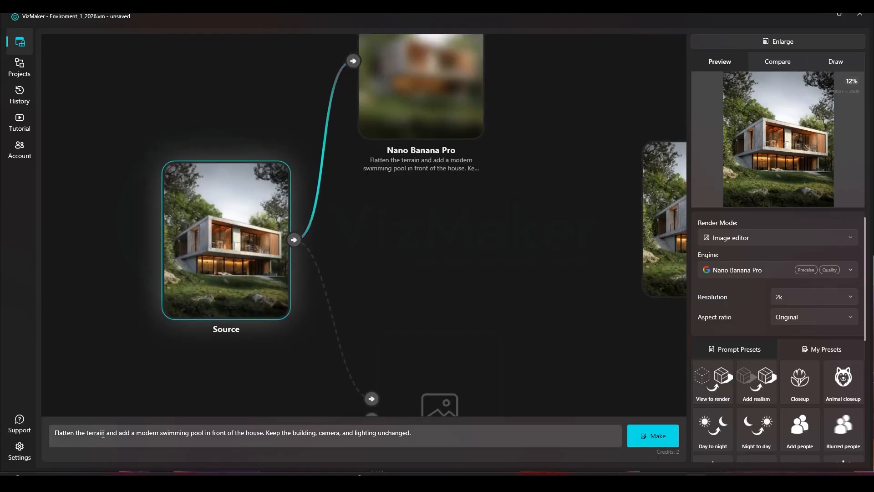
# - Remove "and add a modern swimming pool" from the prompt and generate a version that only flattens the terrain in front of the house
pyautogui.moveTo(106, 433); pyautogui.dragTo(204, 433)
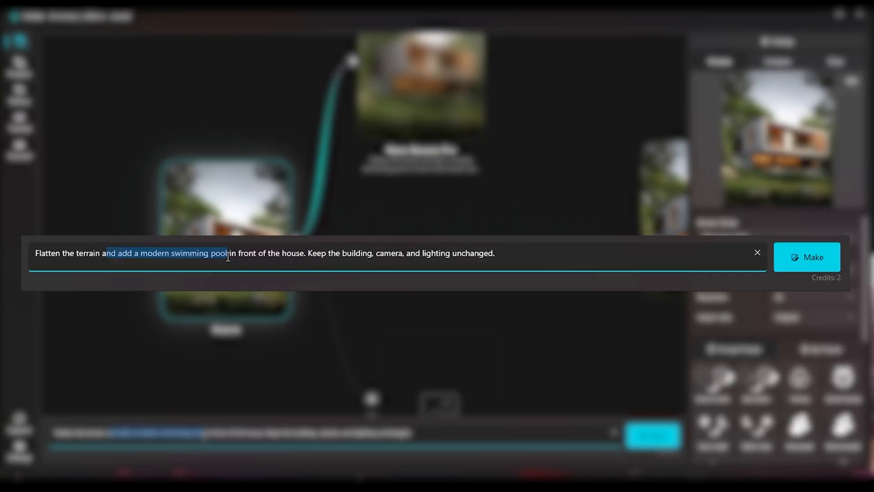
pyautogui.press('BackSpace')
pyautogui.press('BackSpace')
pyautogui.press('BackSpace')
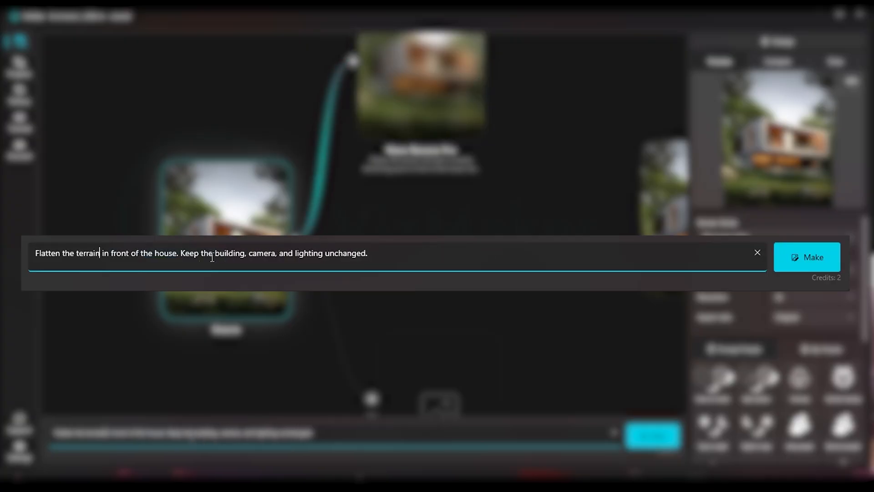
pyautogui.click(655, 435)
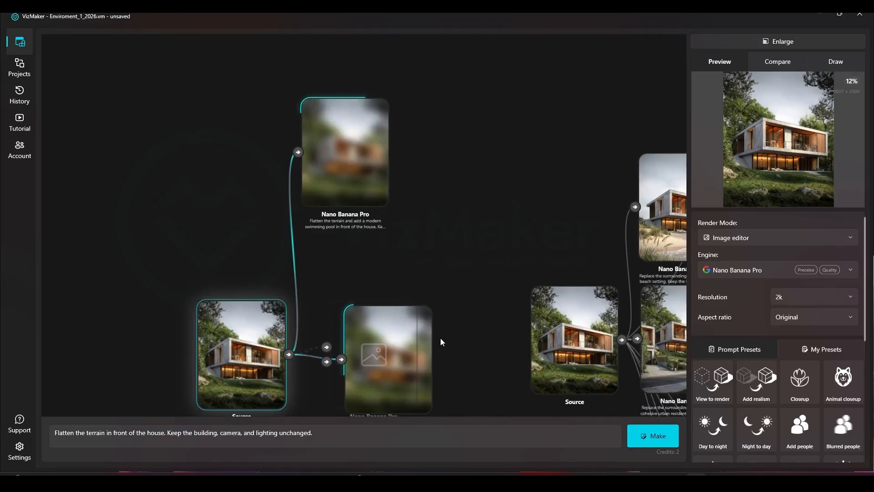
# - Arrange the flattened-terrain render beside the swimming pool render, above the source image
pyautogui.moveTo(450, 217); pyautogui.dragTo(488, 126)
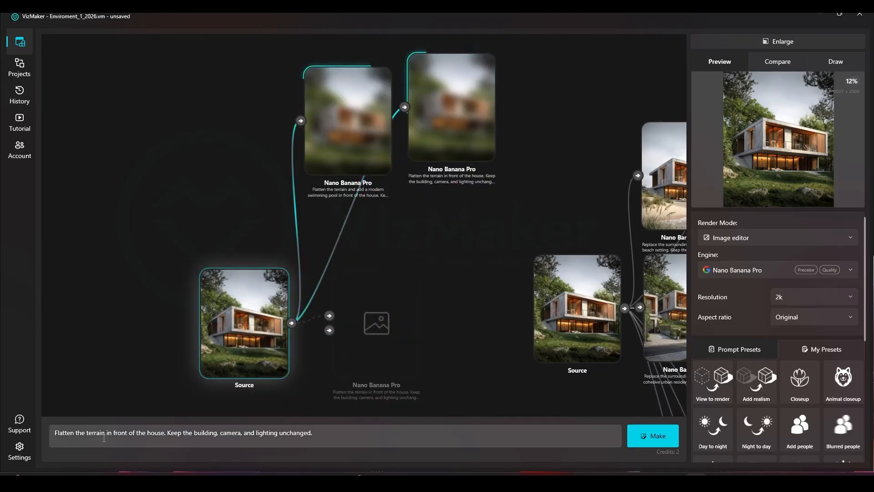
pyautogui.moveTo(372, 131)
pyautogui.mouseDown()
pyautogui.moveTo(346, 101)
pyautogui.moveTo(375, 119)
pyautogui.mouseUp()
pyautogui.moveTo(466, 128); pyautogui.dragTo(465, 107)
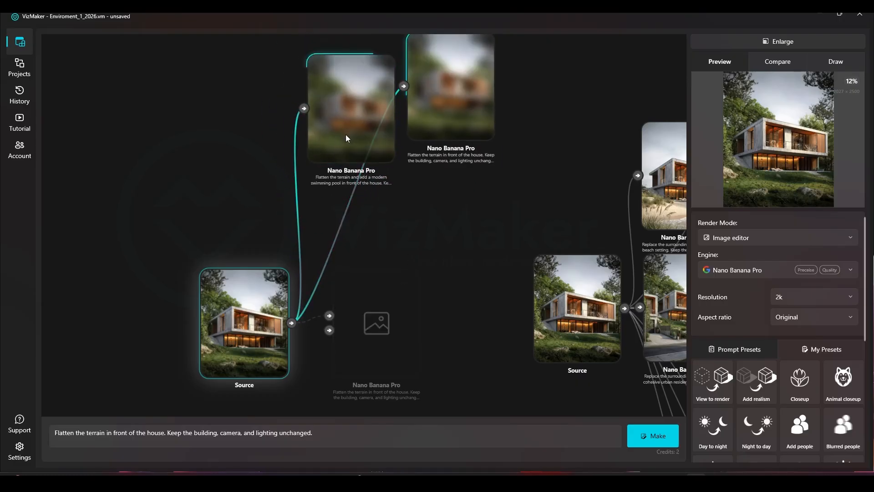
# - Copy the full prompt of the existing beach render in the older workflow
pyautogui.moveTo(457, 195); pyautogui.dragTo(182, 189)
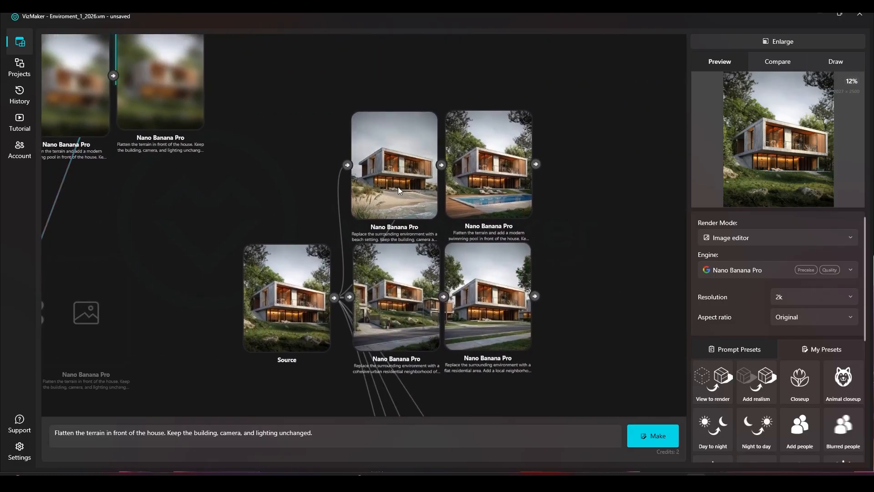
pyautogui.click(398, 187)
pyautogui.scroll(5, 398, 187)
pyautogui.click(398, 430)
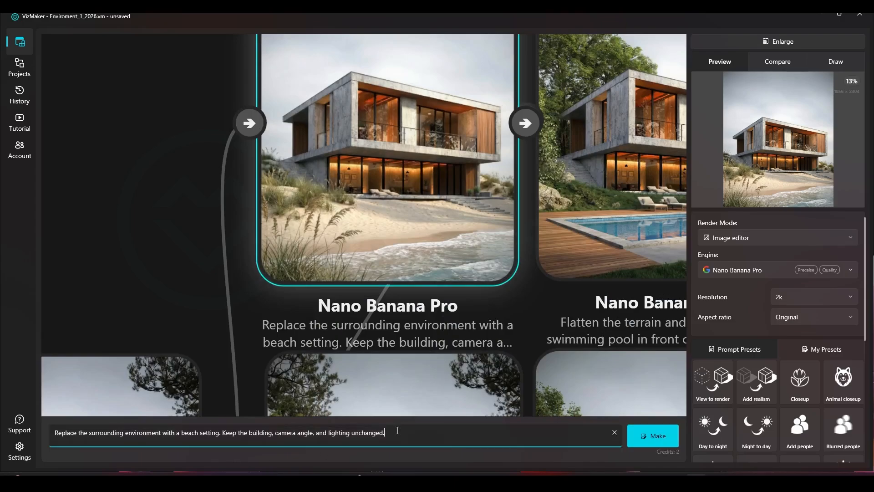
pyautogui.scroll(-3, 458, 228)
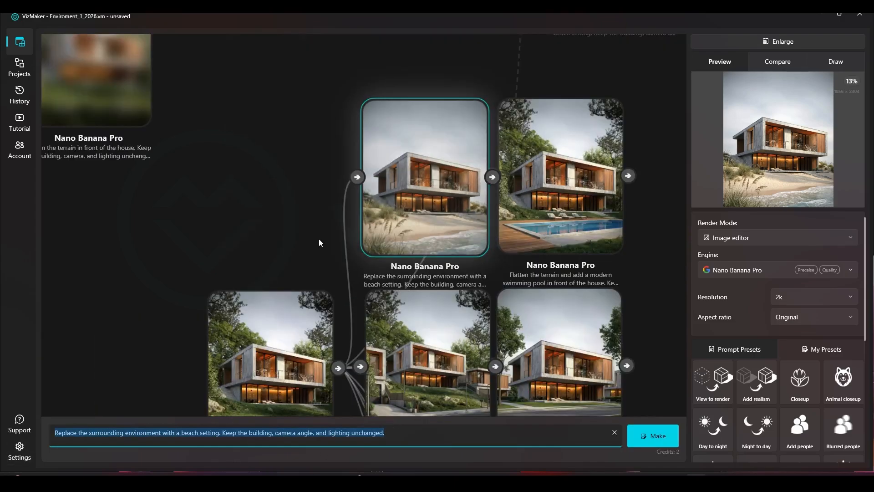
pyautogui.click(319, 239)
# - Generate a version of the new source with "Replace the surrounding environment with a beach setting. Keep the building, camera angle, and lighting unchanged."
pyautogui.moveTo(194, 239); pyautogui.dragTo(537, 179)
pyautogui.moveTo(235, 367); pyautogui.dragTo(349, 272)
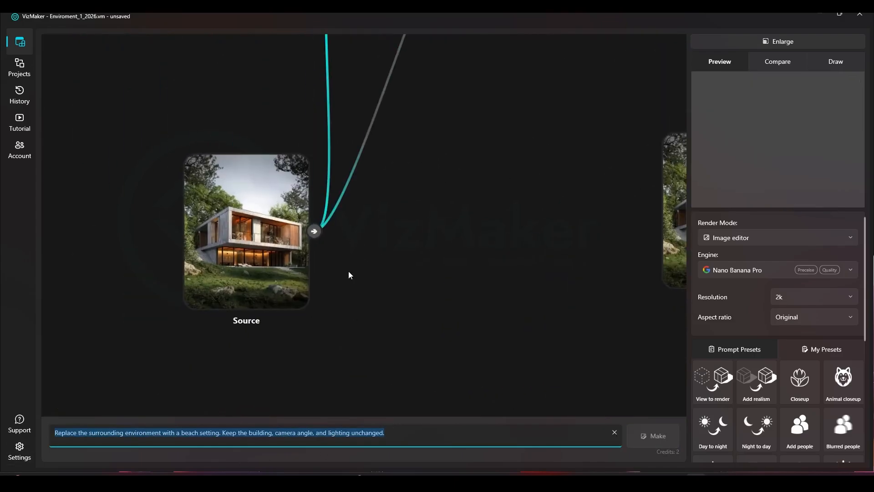
pyautogui.click(264, 254)
pyautogui.moveTo(264, 256); pyautogui.dragTo(168, 241)
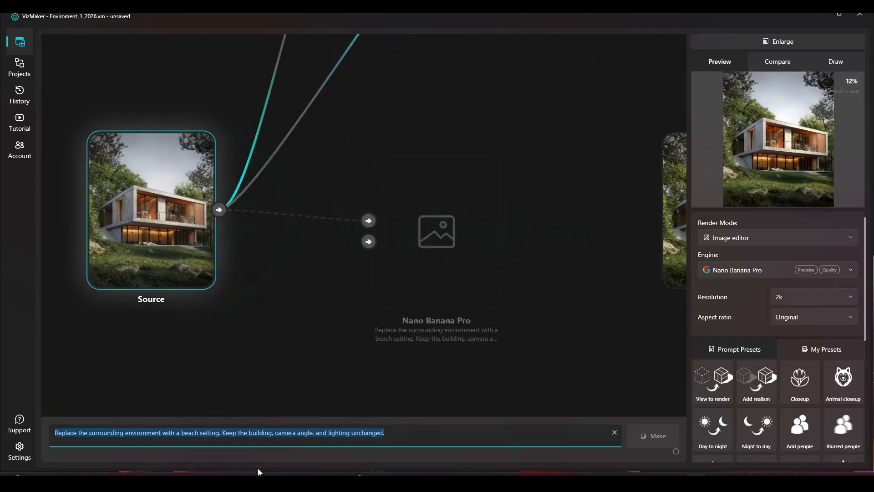
pyautogui.click(269, 432)
pyautogui.hotkey('ctrl', 'a')
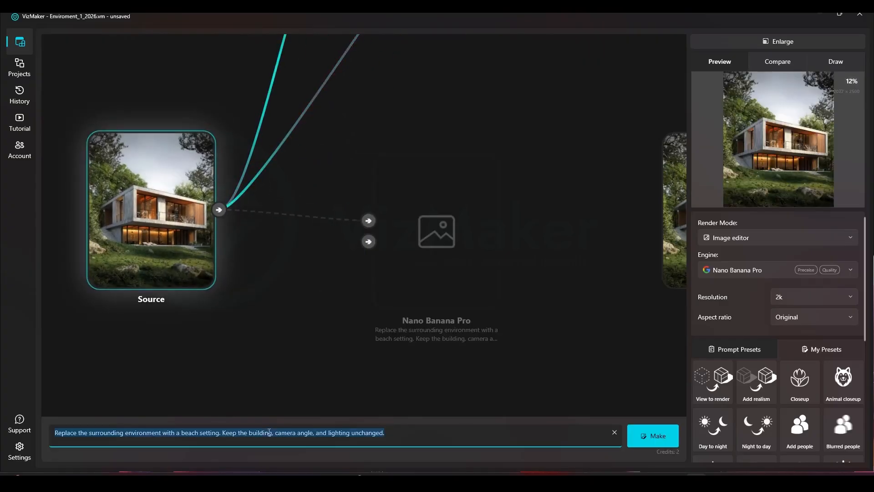
pyautogui.press('End')
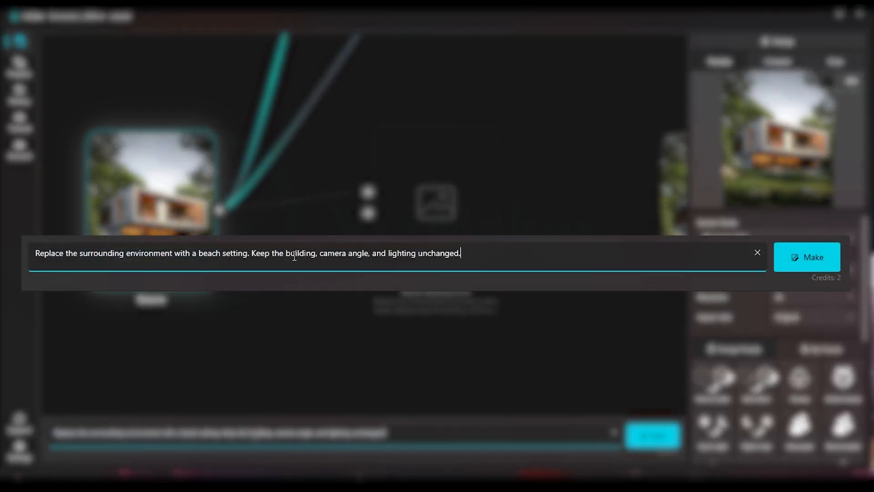
pyautogui.click(827, 261)
# - Arrange the new renders around the source, with the beach render beside it and below the swimming pool render
pyautogui.moveTo(384, 250); pyautogui.dragTo(331, 196)
pyautogui.scroll(3, 335, 196)
pyautogui.moveTo(334, 152); pyautogui.dragTo(307, 137)
pyautogui.moveTo(413, 135); pyautogui.dragTo(397, 122)
pyautogui.moveTo(355, 271); pyautogui.dragTo(349, 284)
pyautogui.moveTo(281, 412); pyautogui.dragTo(308, 347)
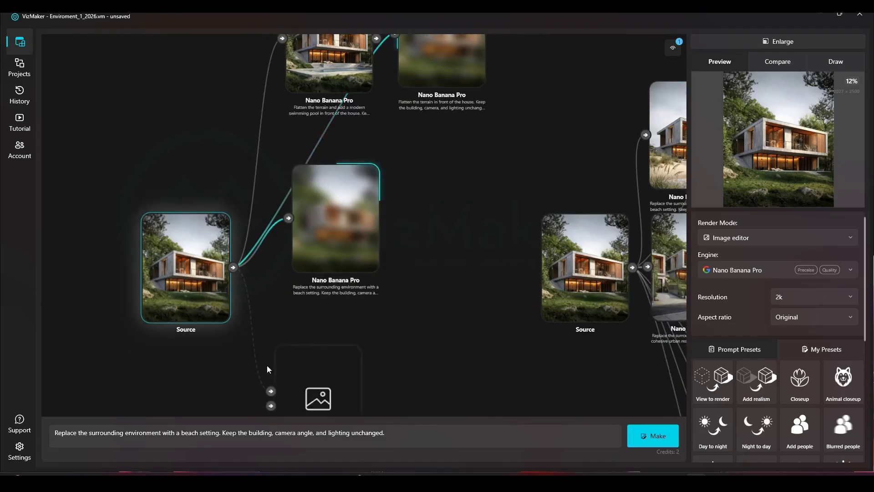
# - Generate a beach version of the source with "This beach is a black sand beach of the lake." inserted before the keep-unchanged sentence
pyautogui.scroll(2, 234, 312)
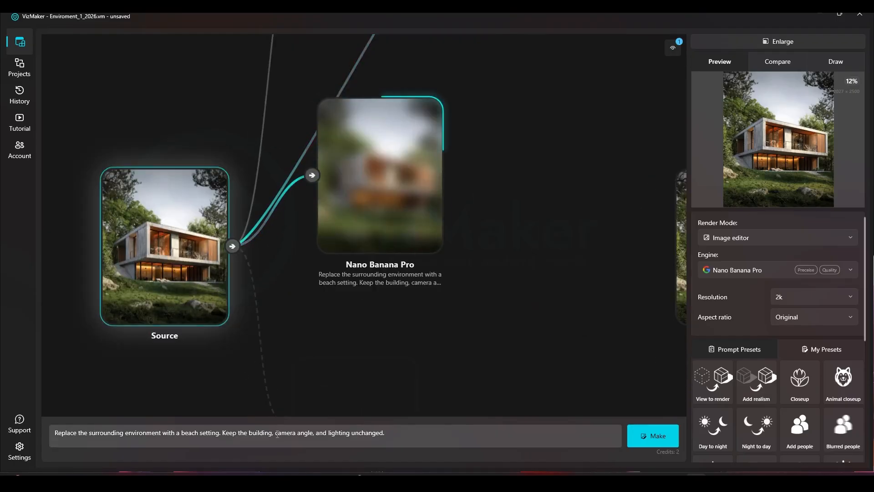
pyautogui.click(409, 433)
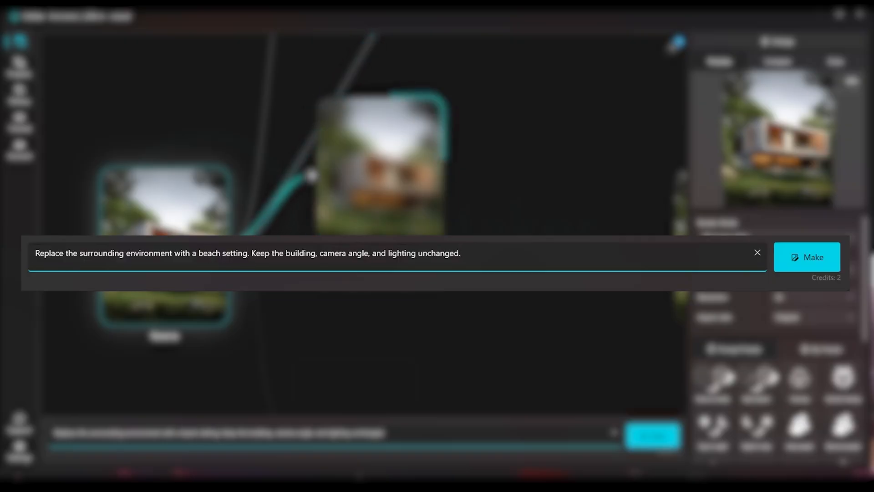
pyautogui.click(248, 253)
pyautogui.write('.')
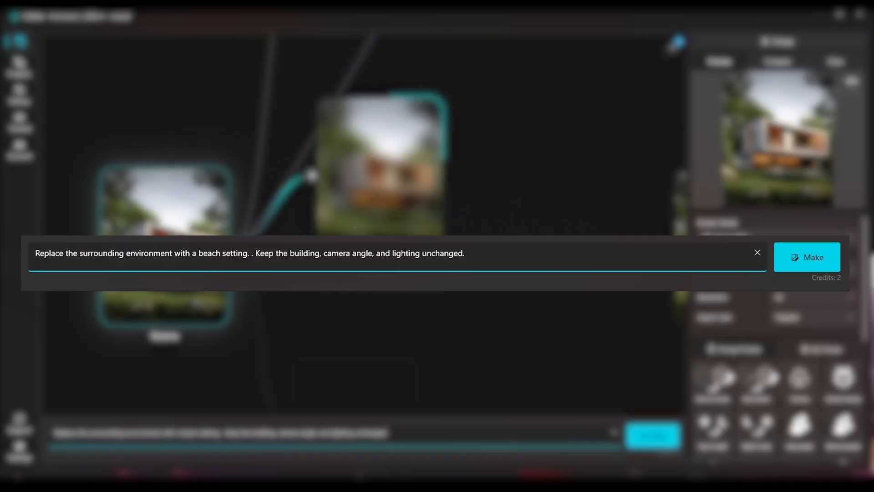
pyautogui.press('BackSpace')
pyautogui.press('BackSpace')
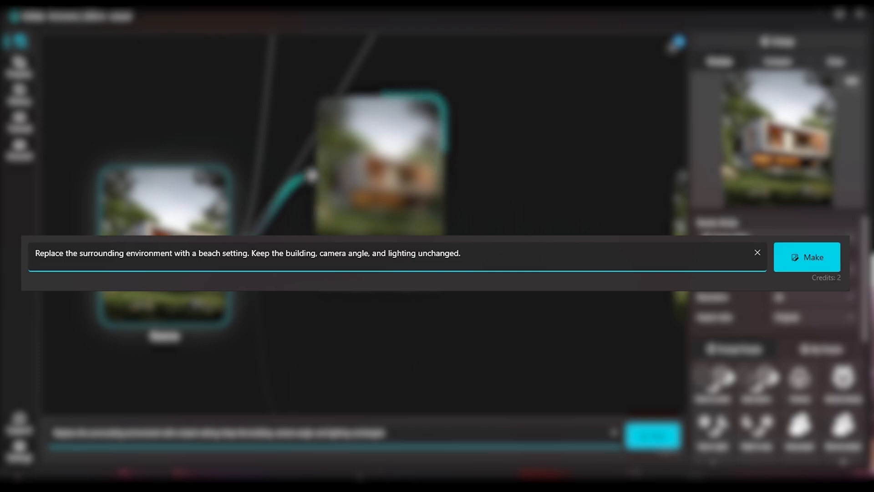
pyautogui.write('. ')
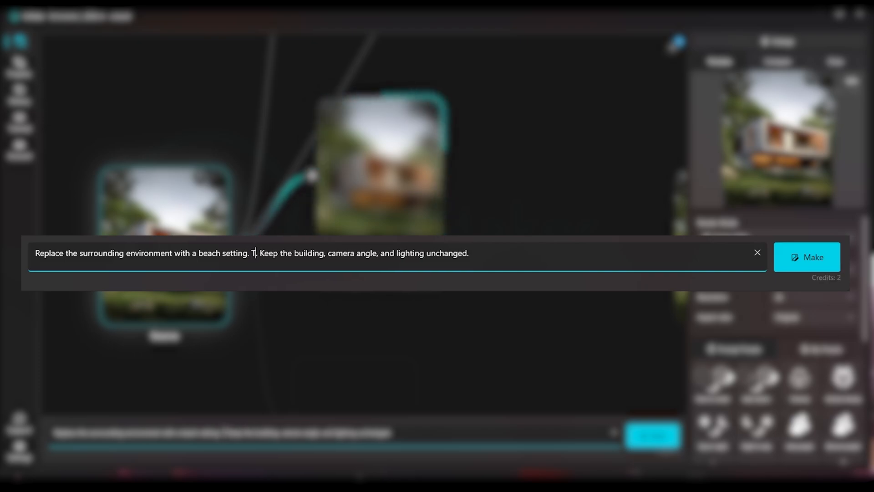
pyautogui.write('This beach is a ')
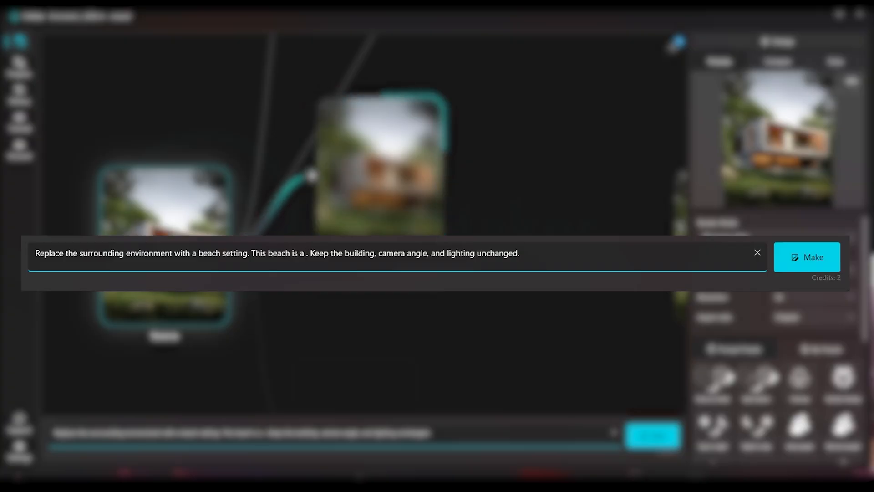
pyautogui.write('black sand')
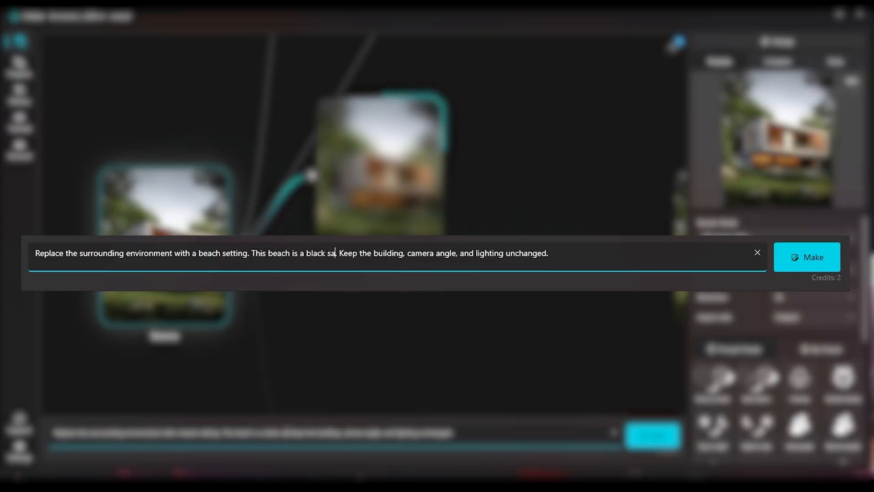
pyautogui.write(' beach of')
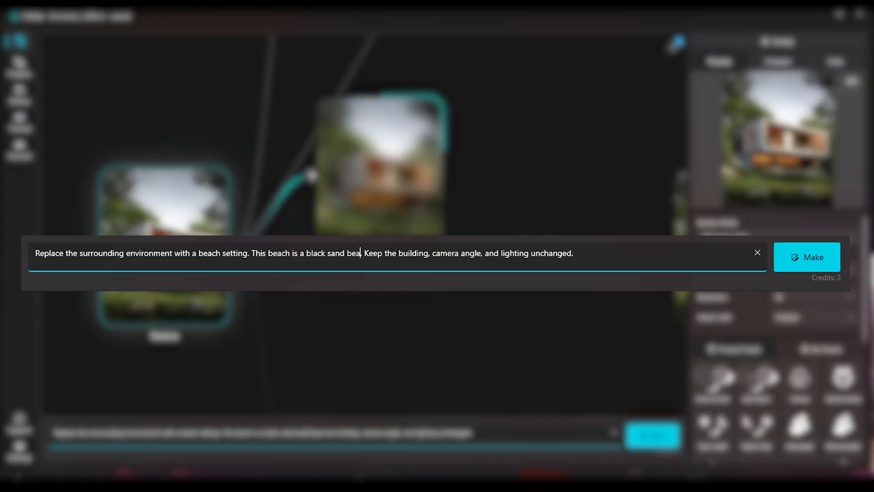
pyautogui.write(' the lake.')
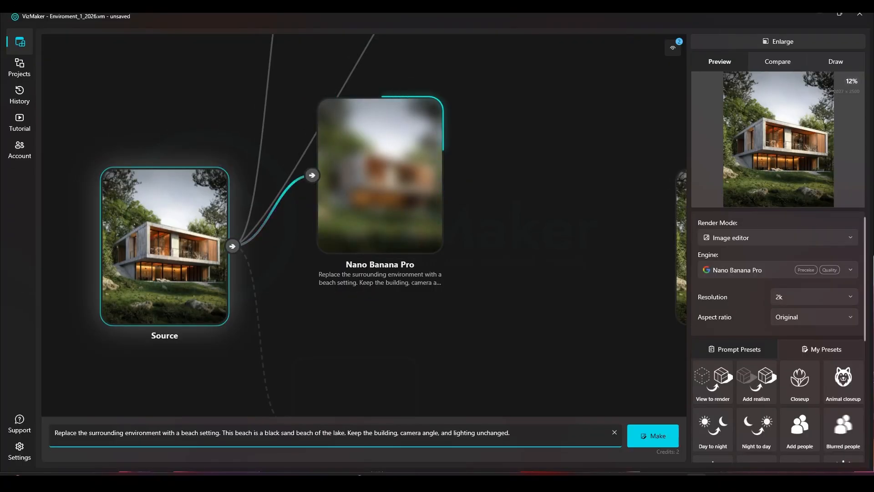
pyautogui.press('Return')
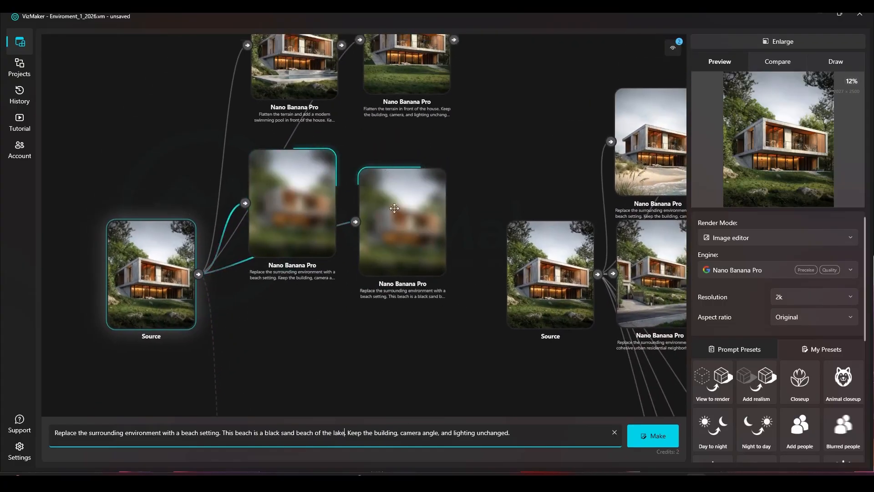
# - Examine the swimming pool and flattened-terrain renders up close
pyautogui.scroll(5, 324, 141)
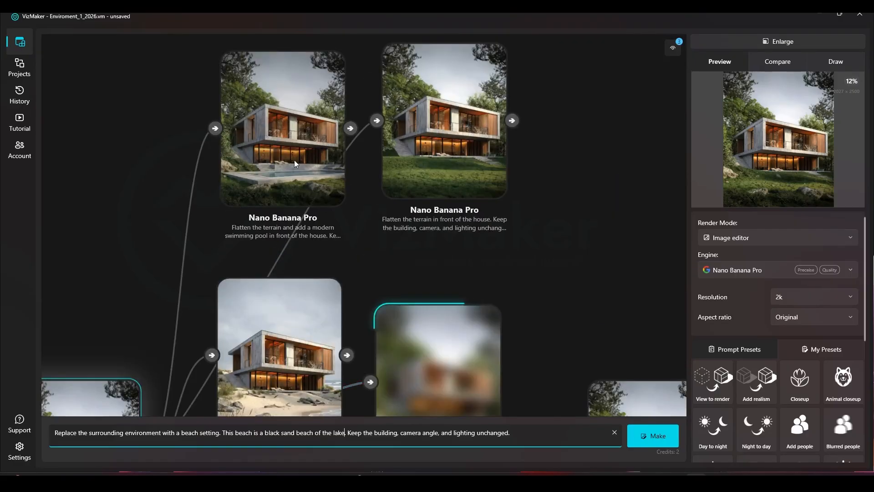
pyautogui.scroll(-3, 319, 214)
pyautogui.scroll(3, 310, 219)
pyautogui.scroll(-3, 305, 216)
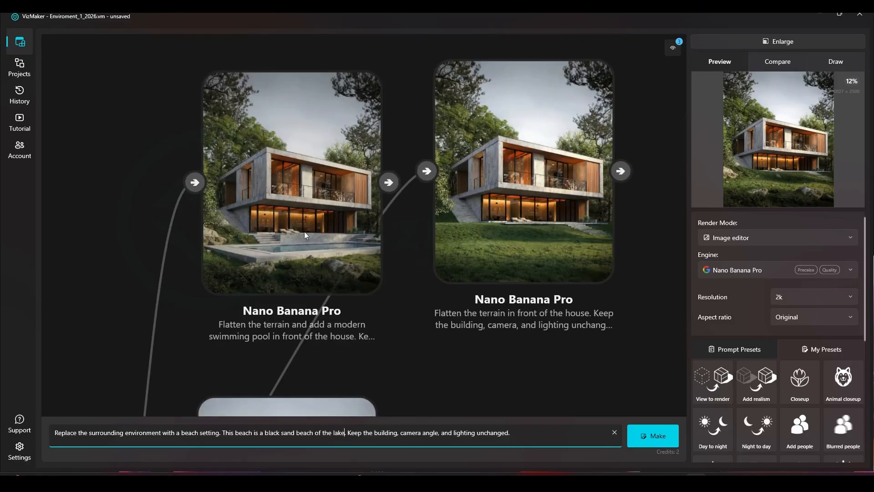
pyautogui.moveTo(591, 225); pyautogui.dragTo(517, 251)
pyautogui.scroll(-3, 438, 219)
pyautogui.moveTo(295, 285); pyautogui.dragTo(378, 119)
# - Compare the source image as A with the flattened-terrain render as B in the enlarged view
pyautogui.rightClick(125, 368)
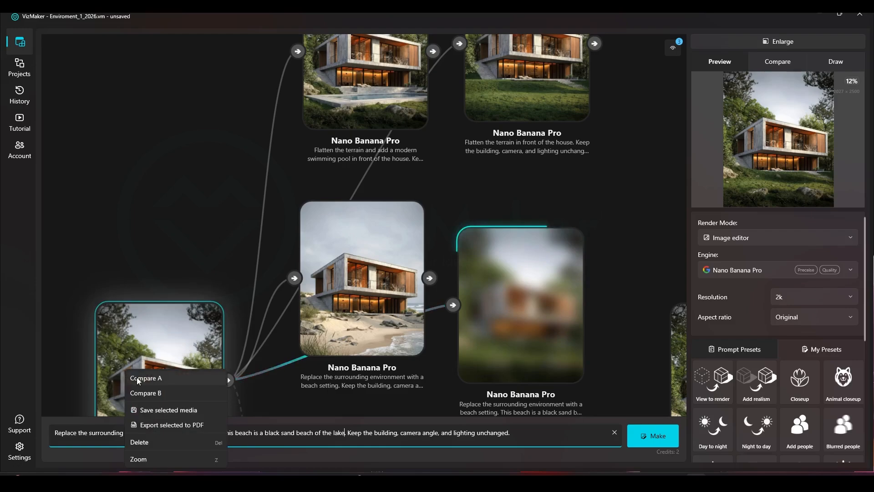
pyautogui.click(137, 378)
pyautogui.rightClick(167, 315)
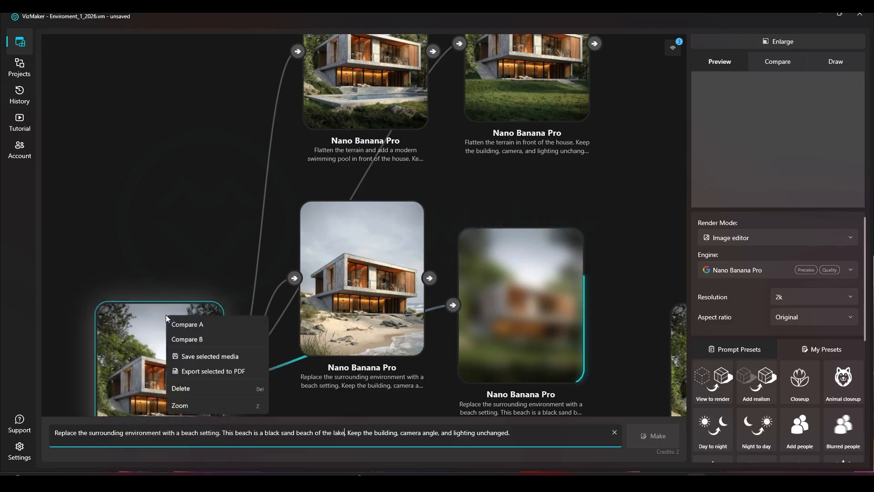
pyautogui.click(191, 326)
pyautogui.moveTo(514, 117); pyautogui.dragTo(480, 155)
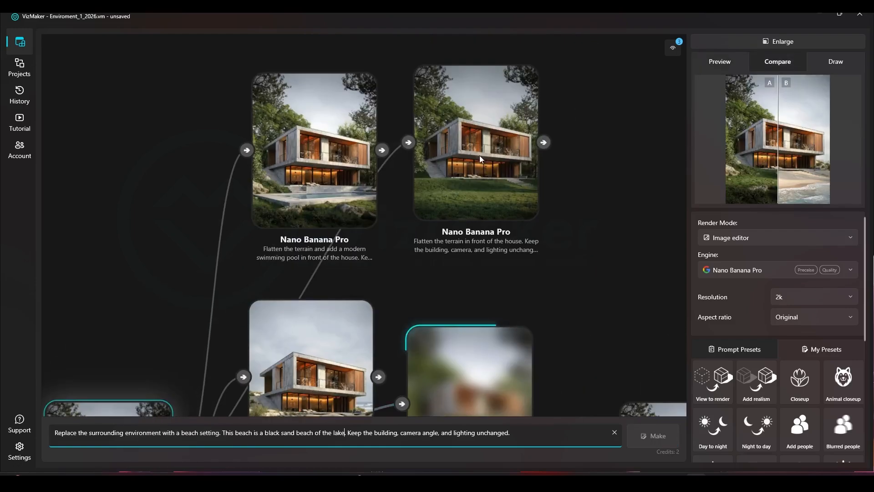
pyautogui.rightClick(480, 155)
pyautogui.click(507, 179)
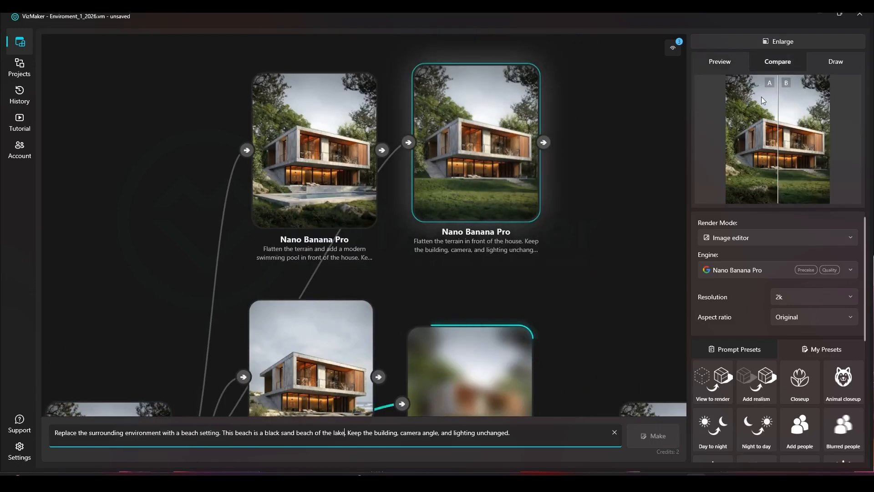
pyautogui.click(780, 43)
pyautogui.moveTo(406, 285); pyautogui.dragTo(217, 160)
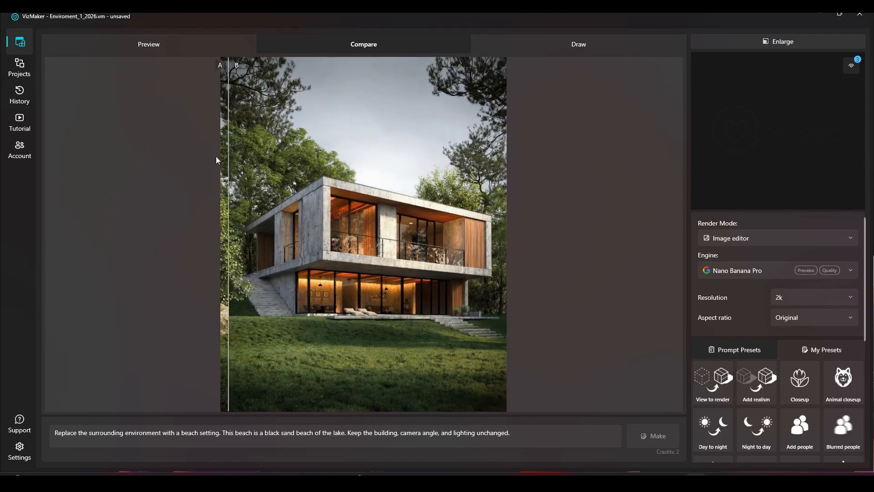
pyautogui.click(739, 41)
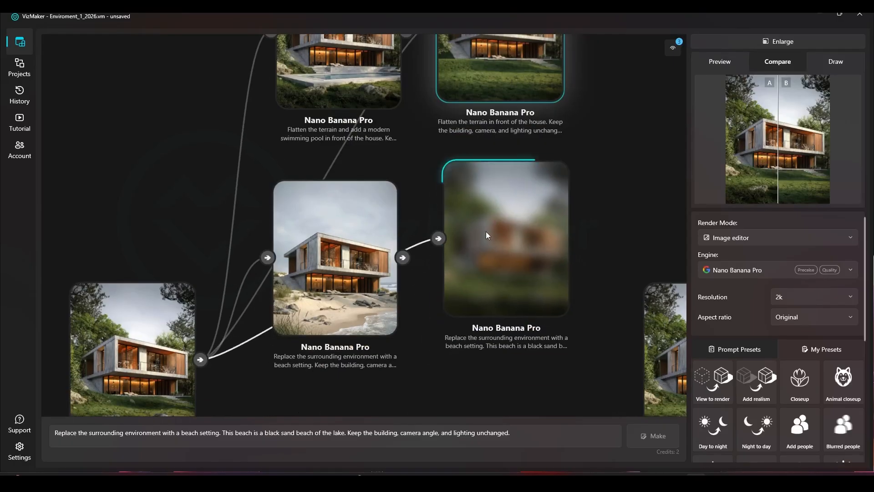
# - Examine the sandy beach render and the black sand lake beach render up close
pyautogui.scroll(5, 333, 254)
pyautogui.scroll(-4, 282, 263)
pyautogui.click(325, 256)
pyautogui.scroll(4, 325, 255)
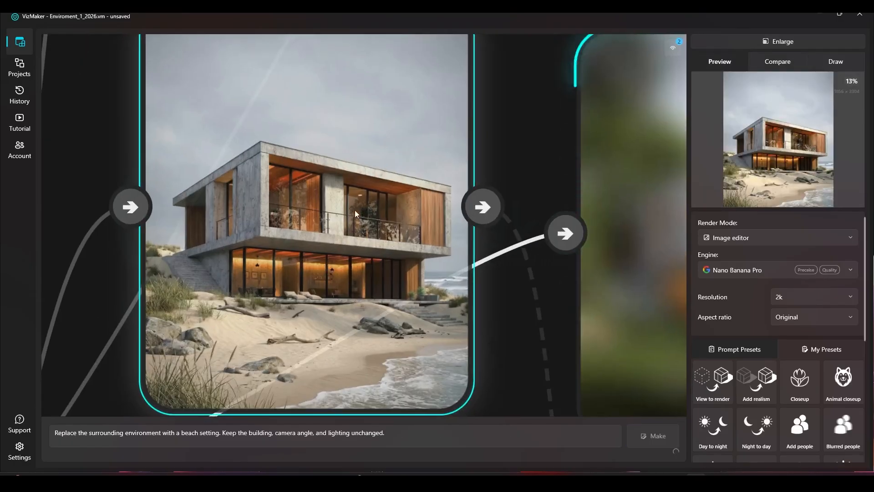
pyautogui.scroll(-4, 363, 205)
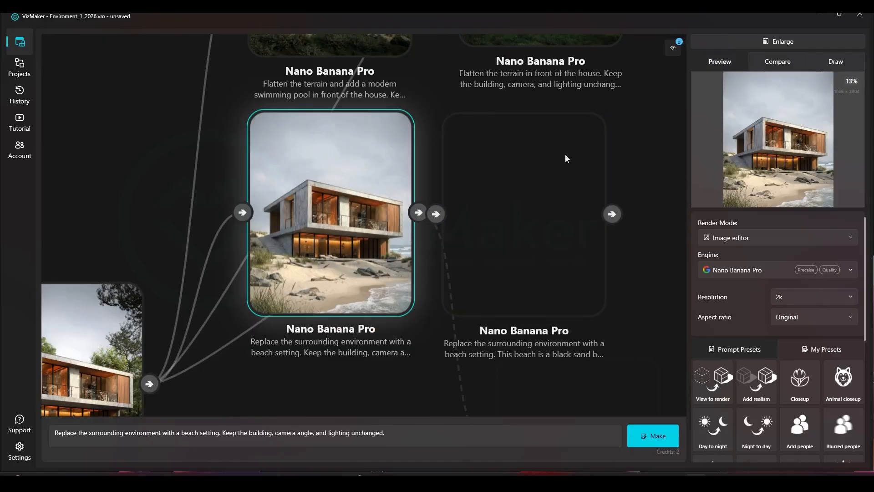
pyautogui.click(521, 230)
pyautogui.scroll(4, 610, 237)
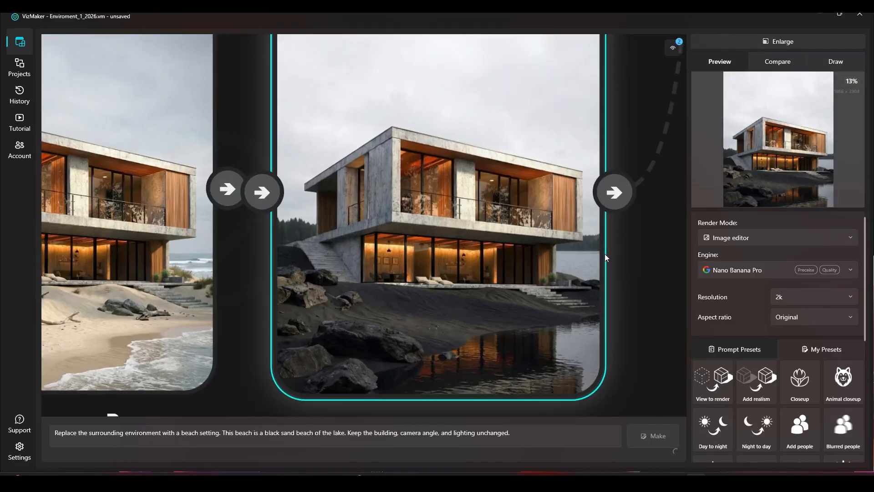
pyautogui.scroll(-2, 444, 249)
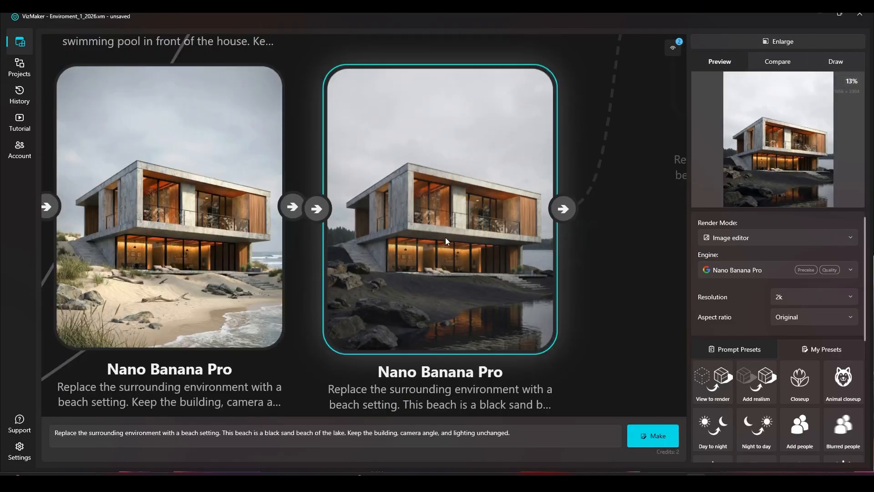
pyautogui.scroll(-2, 441, 204)
pyautogui.scroll(2, 429, 200)
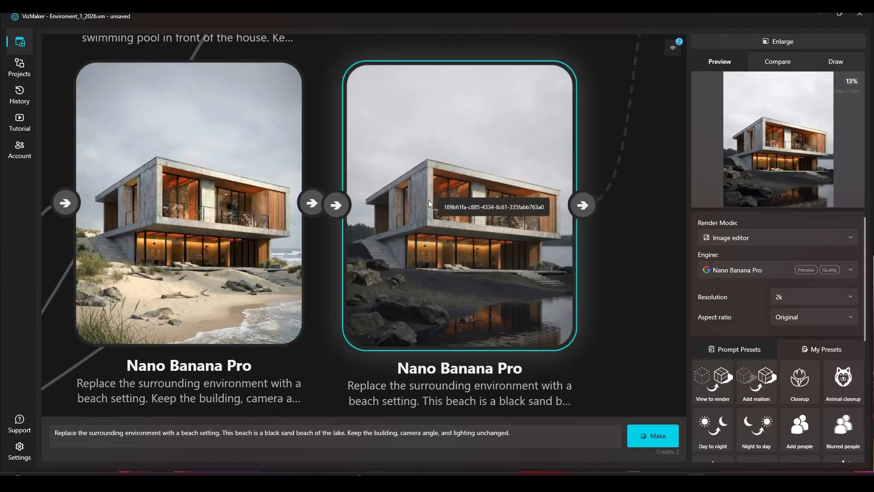
pyautogui.scroll(-4, 422, 196)
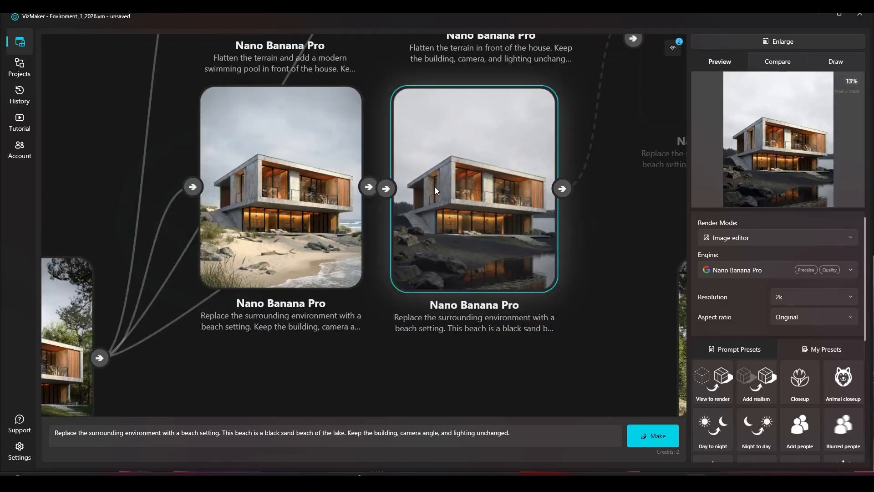
pyautogui.scroll(3, 441, 170)
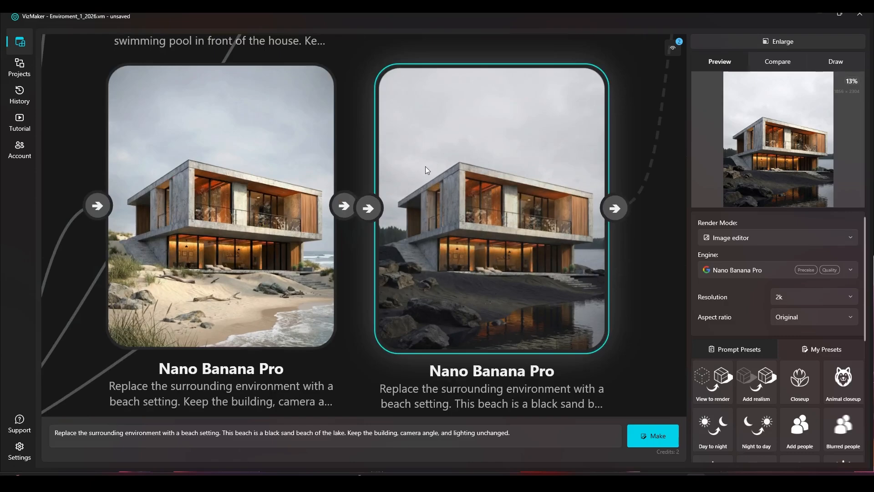
# - Arrange the four renders in a compact two-by-two grid, with the two beach versions below the pool and flattened-terrain versions
pyautogui.scroll(-2, 442, 154)
pyautogui.moveTo(447, 157); pyautogui.dragTo(387, 359)
pyautogui.moveTo(387, 359); pyautogui.dragTo(400, 356)
pyautogui.moveTo(392, 196); pyautogui.dragTo(372, 201)
pyautogui.moveTo(389, 308); pyautogui.dragTo(383, 308)
pyautogui.moveTo(364, 311); pyautogui.dragTo(365, 226)
pyautogui.moveTo(341, 272); pyautogui.dragTo(413, 161)
pyautogui.scroll(-3, 395, 210)
pyautogui.moveTo(477, 141); pyautogui.dragTo(441, 213)
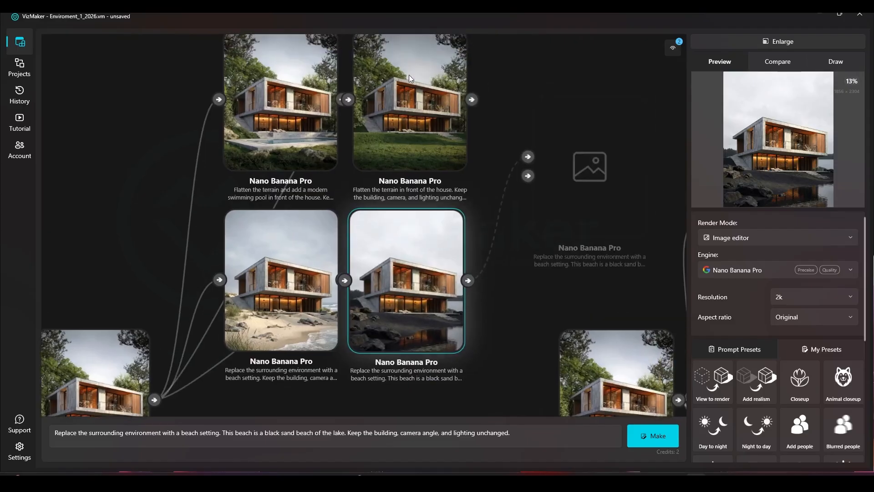
# - Copy the full prompt of the urban residential neighborhood render beside the source in the older workflow
pyautogui.scroll(3, 420, 343)
pyautogui.scroll(5, 421, 343)
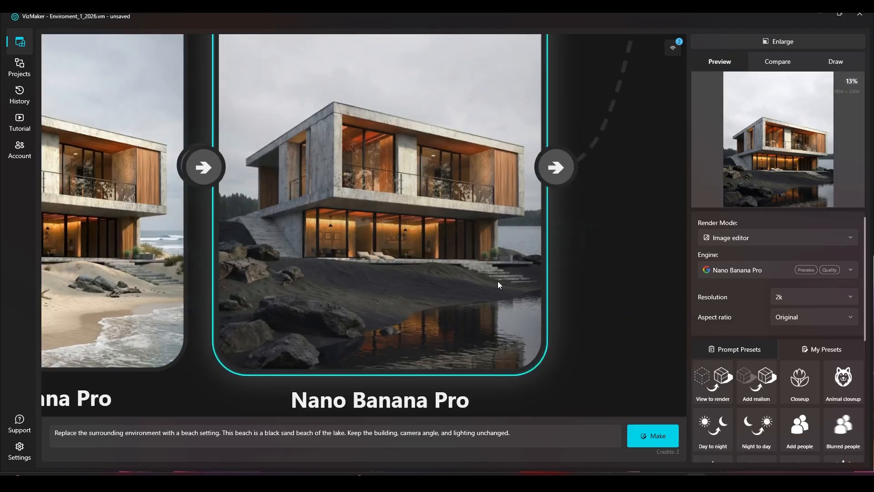
pyautogui.scroll(-3, 498, 280)
pyautogui.scroll(-3, 408, 236)
pyautogui.click(468, 235)
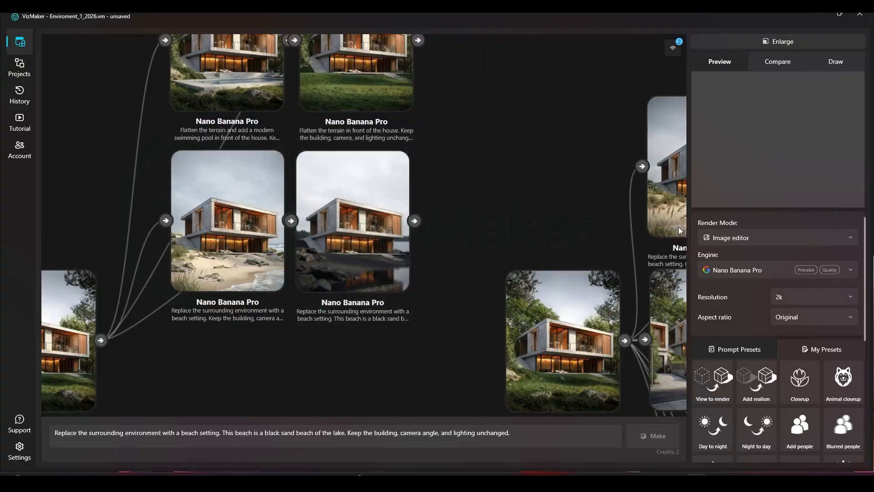
pyautogui.moveTo(656, 205); pyautogui.dragTo(253, 210)
pyautogui.moveTo(254, 363); pyautogui.dragTo(286, 222)
pyautogui.scroll(5, 287, 221)
pyautogui.click(379, 205)
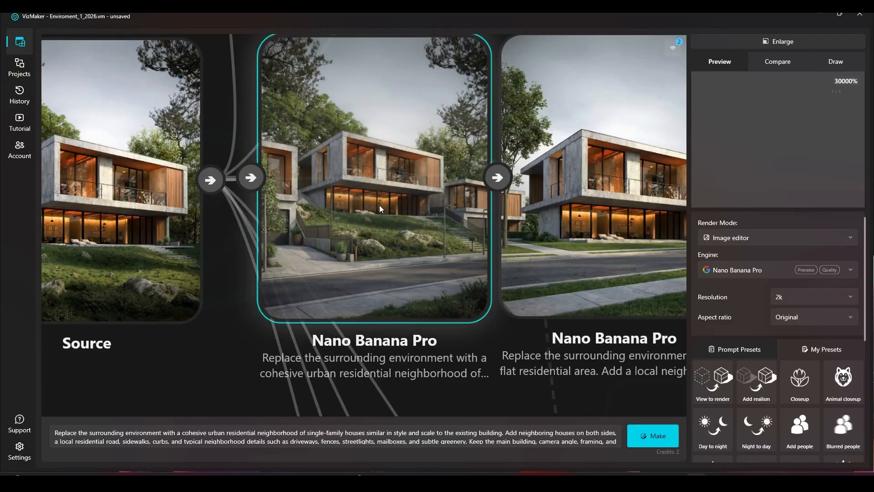
pyautogui.click(356, 432)
pyautogui.hotkey('ctrl', 'a')
pyautogui.hotkey('ctrl', 'c')
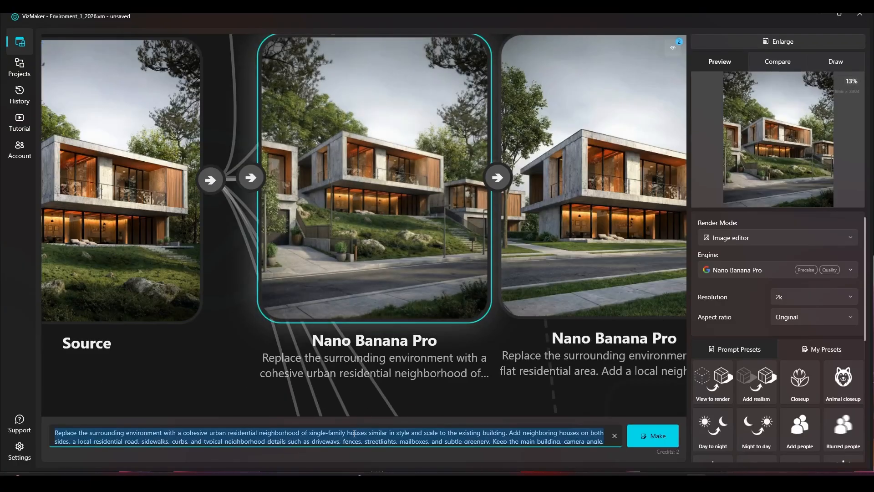
# - Move the pool, flattened-terrain and beach renders higher above the new source to free the space beside it
pyautogui.scroll(-7, 485, 326)
pyautogui.moveTo(316, 227); pyautogui.dragTo(402, 324)
pyautogui.click(347, 189)
pyautogui.moveTo(347, 195); pyautogui.dragTo(214, 116)
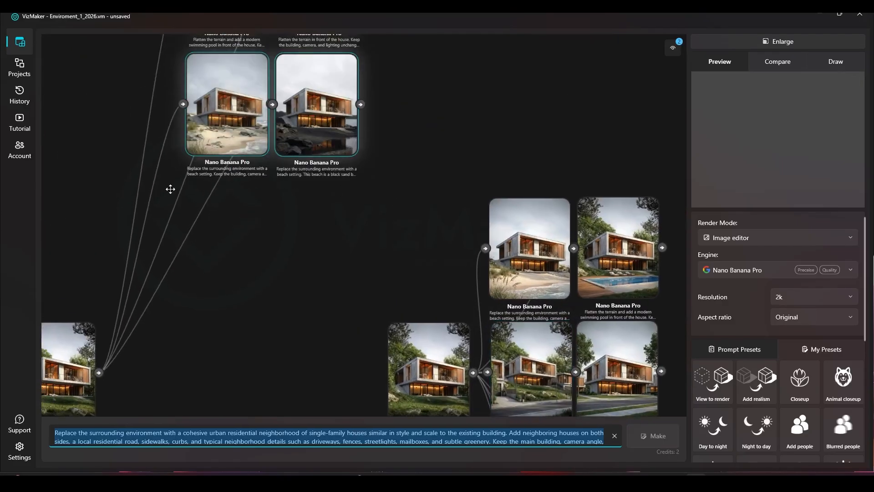
pyautogui.moveTo(170, 189); pyautogui.dragTo(334, 144)
pyautogui.moveTo(221, 309); pyautogui.dragTo(108, 325)
pyautogui.scroll(-5, 210, 266)
pyautogui.click(139, 296)
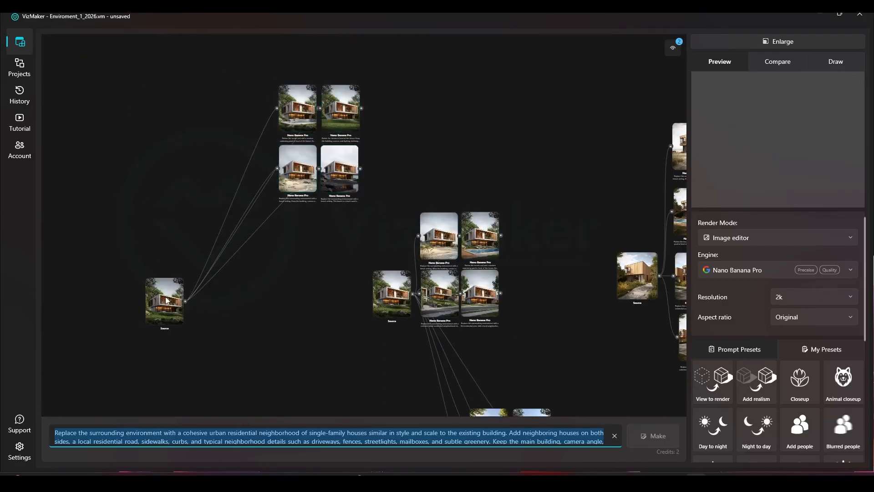
pyautogui.moveTo(168, 295); pyautogui.dragTo(154, 297)
pyautogui.moveTo(418, 75); pyautogui.dragTo(233, 197)
# - Select the new source image and replace its prompt with the copied residential neighborhood prompt
pyautogui.scroll(6, 226, 304)
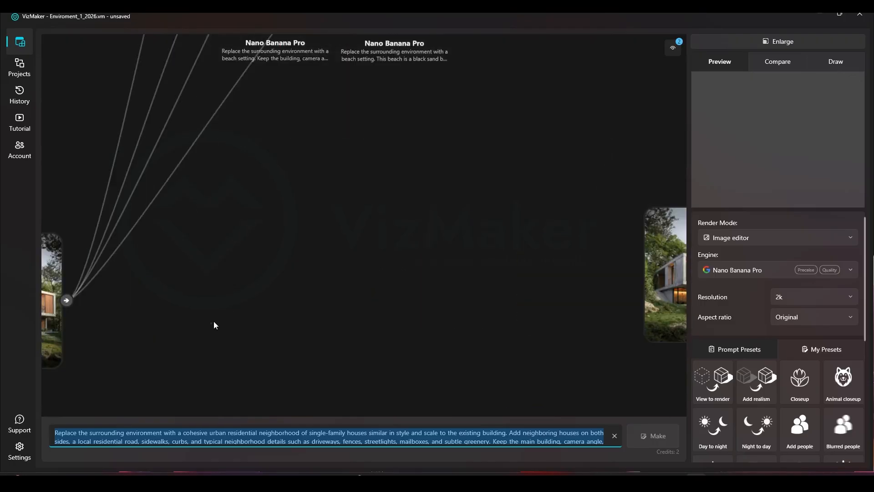
pyautogui.moveTo(214, 319); pyautogui.dragTo(382, 240)
pyautogui.click(169, 200)
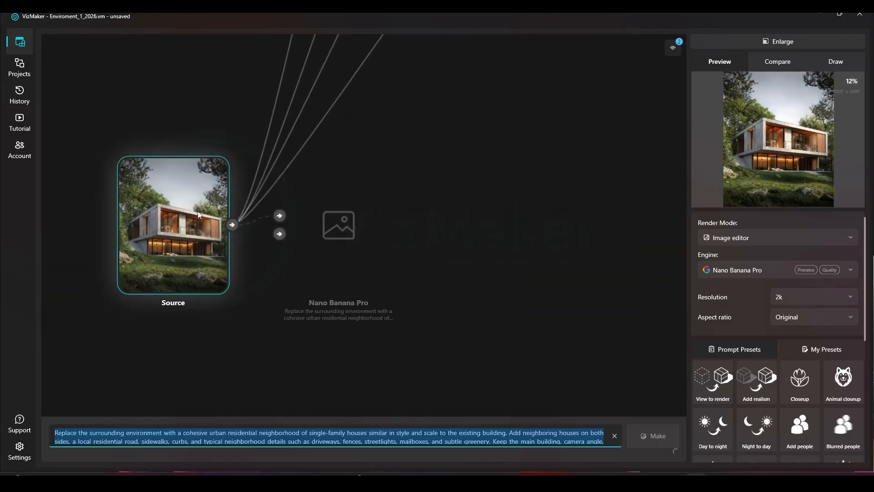
pyautogui.hotkey('ctrl', 'v')
pyautogui.hotkey('ctrl', 'a')
pyautogui.hotkey('ctrl', 'v')
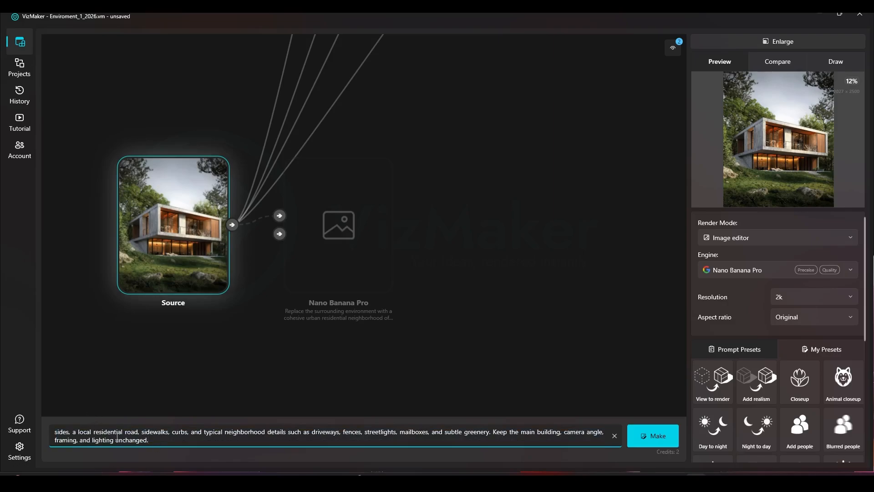
# - Read through the residential neighborhood prompt, highlighting its setting, neighboring-house and street-detail phrases
pyautogui.scroll(2, 123, 436)
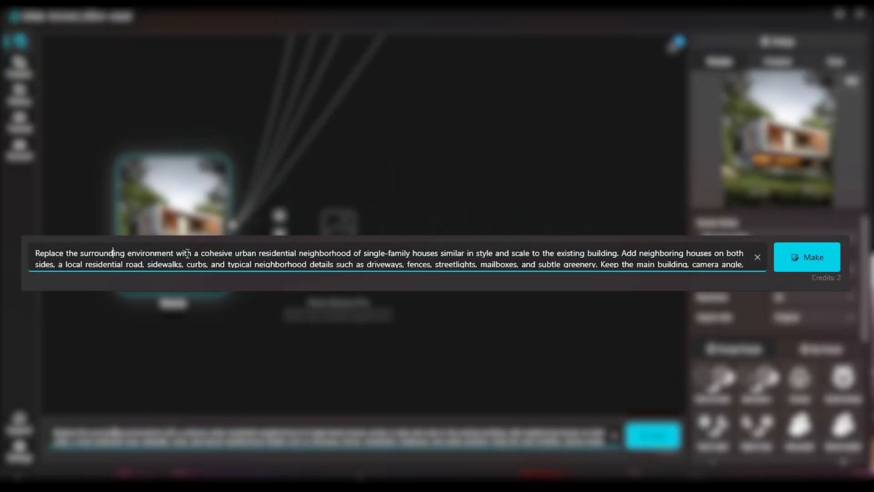
pyautogui.moveTo(230, 249); pyautogui.dragTo(284, 247)
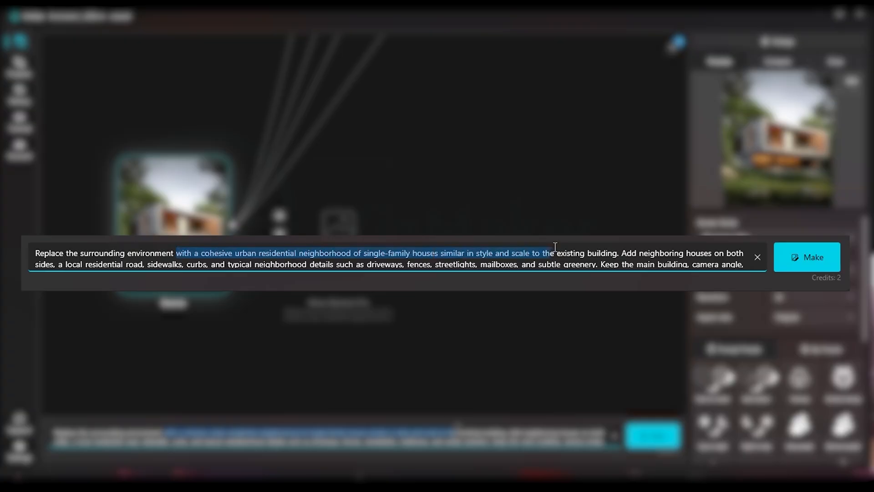
pyautogui.click(625, 255)
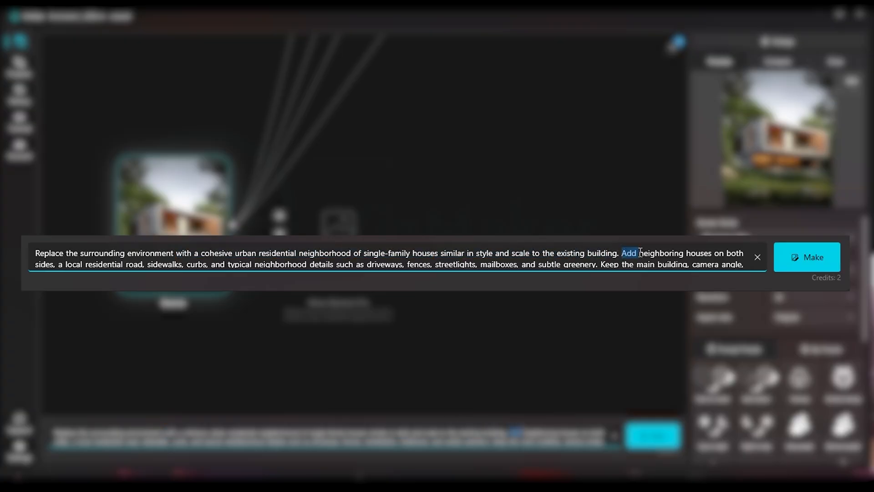
pyautogui.moveTo(640, 252); pyautogui.dragTo(297, 283)
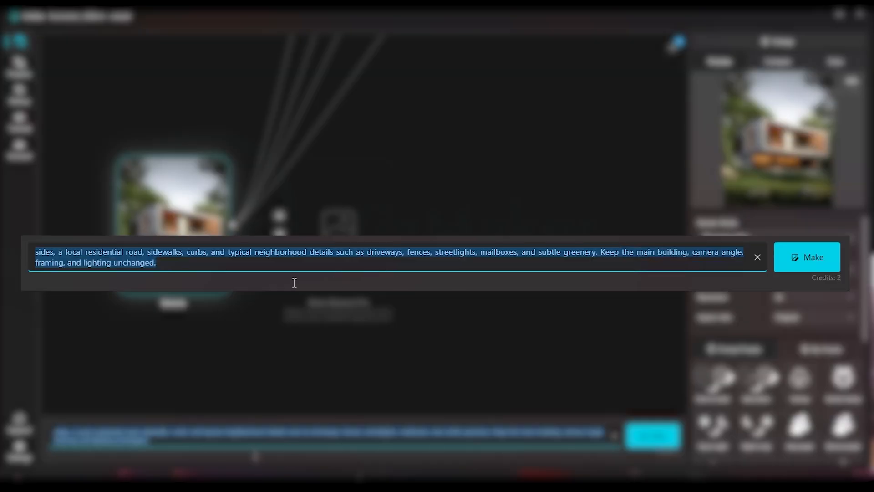
pyautogui.moveTo(187, 254); pyautogui.dragTo(304, 257)
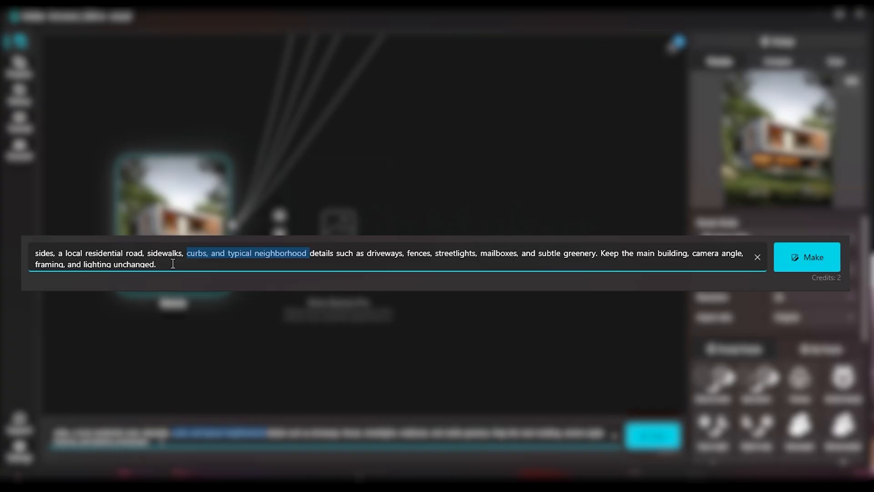
pyautogui.click(189, 262)
# - Generate three Nano Banana Pro renders from the source with the residential neighborhood prompt, placing the first one above and beside the source
pyautogui.click(638, 431)
pyautogui.moveTo(386, 253); pyautogui.dragTo(412, 164)
pyautogui.click(162, 440)
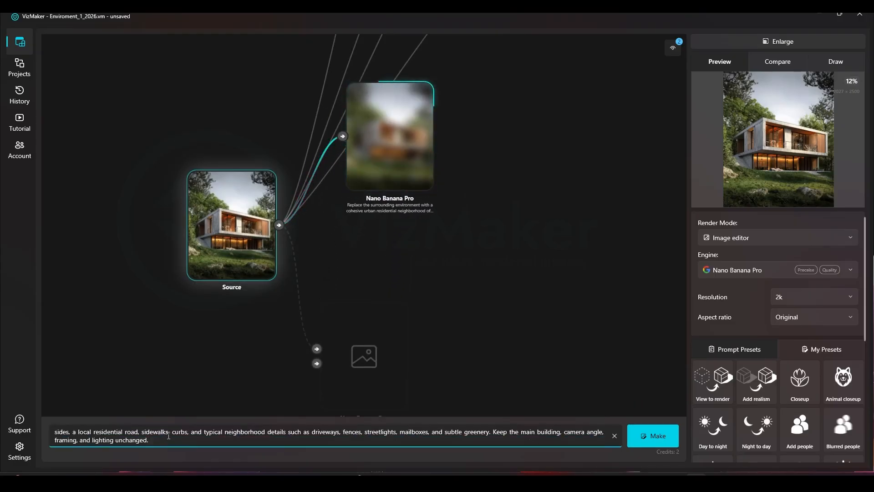
pyautogui.click(653, 436)
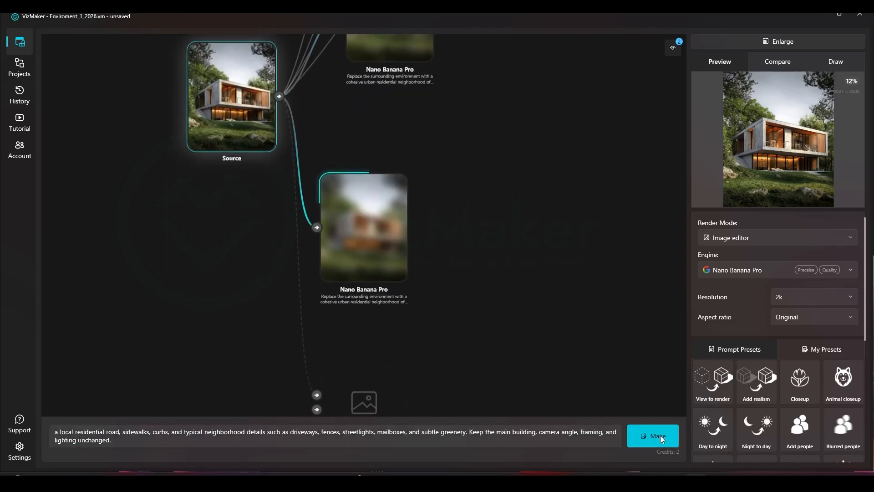
# - Line up the three residential neighborhood renders side by side in one row beside the source
pyautogui.moveTo(489, 133); pyautogui.dragTo(358, 409)
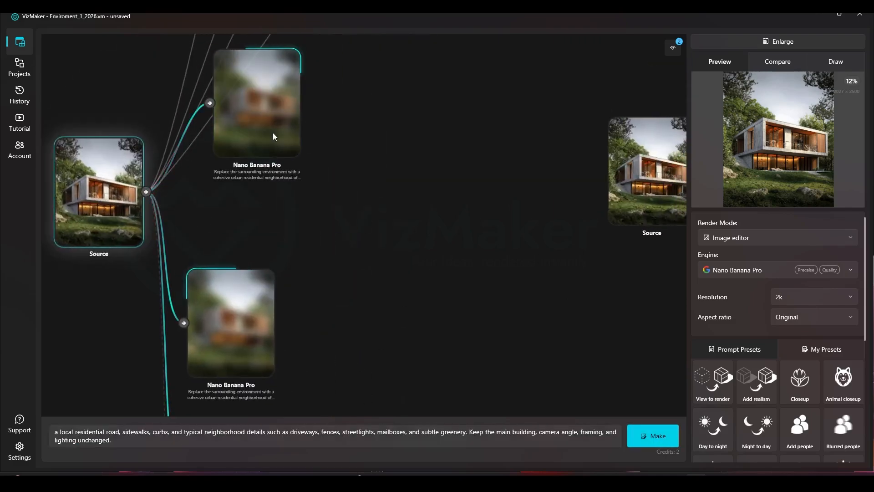
pyautogui.moveTo(216, 306); pyautogui.dragTo(337, 98)
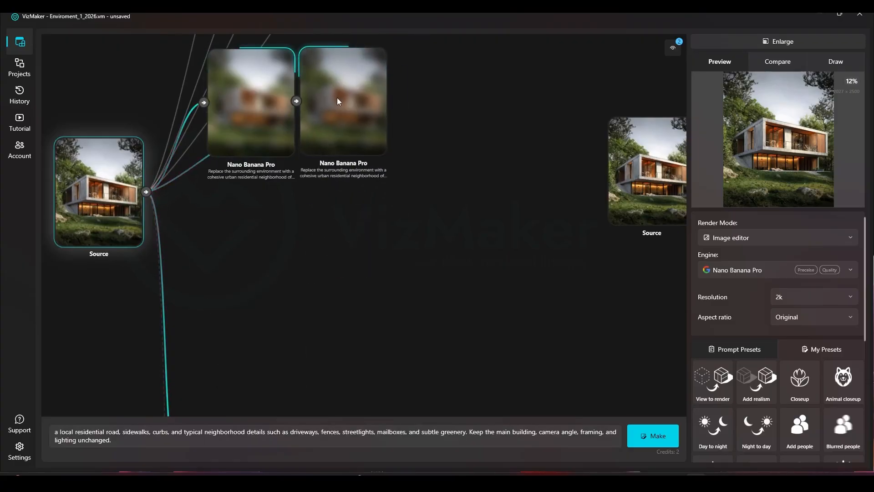
pyautogui.scroll(-3, 285, 133)
pyautogui.moveTo(245, 351); pyautogui.dragTo(389, 97)
pyautogui.scroll(3, 344, 107)
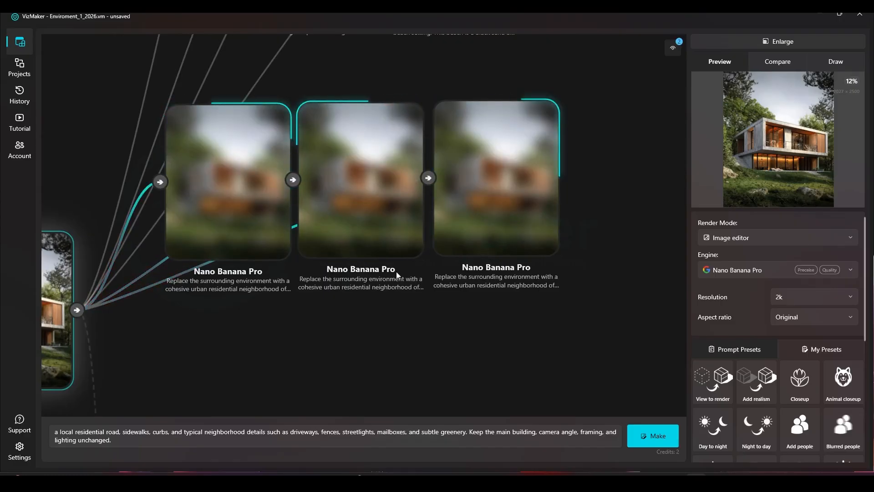
# - Copy the full prompt of the flat residential area render in the older workflow
pyautogui.scroll(-4, 175, 166)
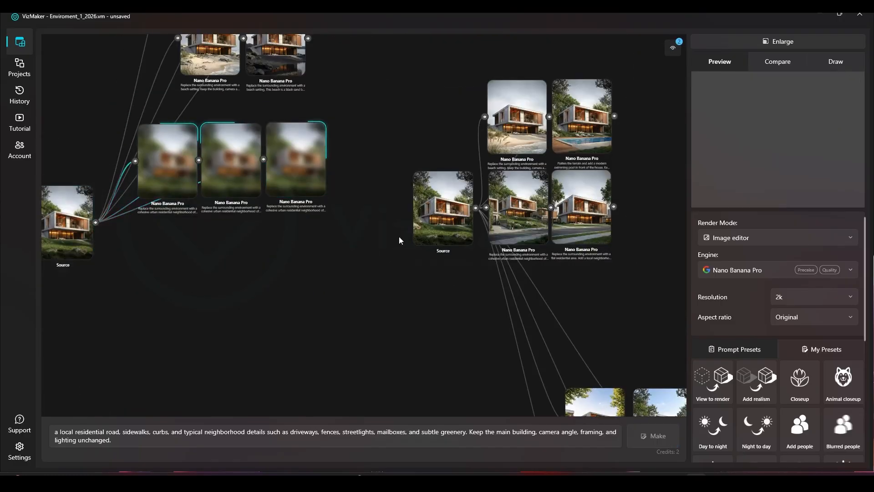
pyautogui.scroll(2, 635, 231)
pyautogui.scroll(3, 540, 182)
pyautogui.click(545, 193)
pyautogui.scroll(-2, 545, 192)
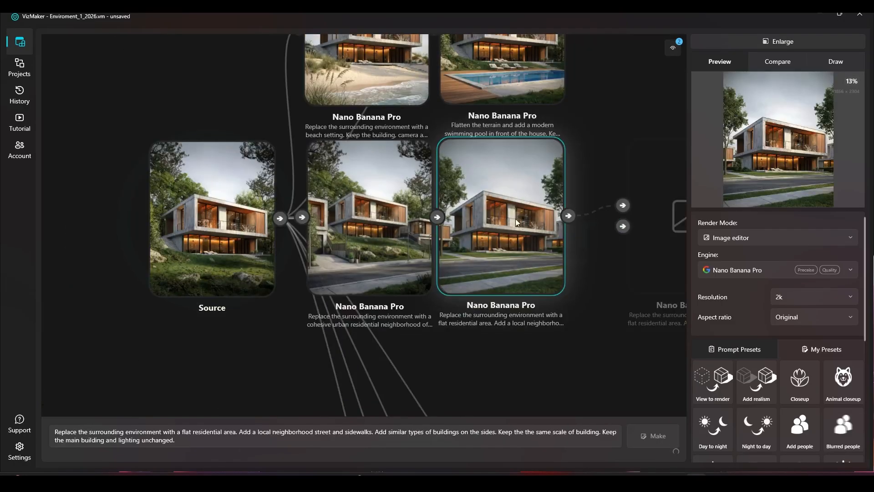
pyautogui.scroll(2, 584, 251)
pyautogui.scroll(2, 586, 250)
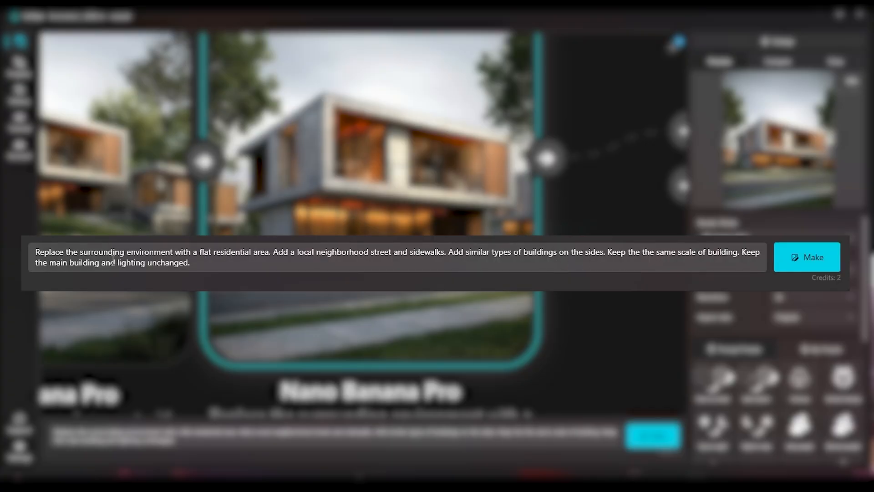
pyautogui.moveTo(199, 264); pyautogui.dragTo(32, 245)
pyautogui.hotkey('ctrl', 'c')
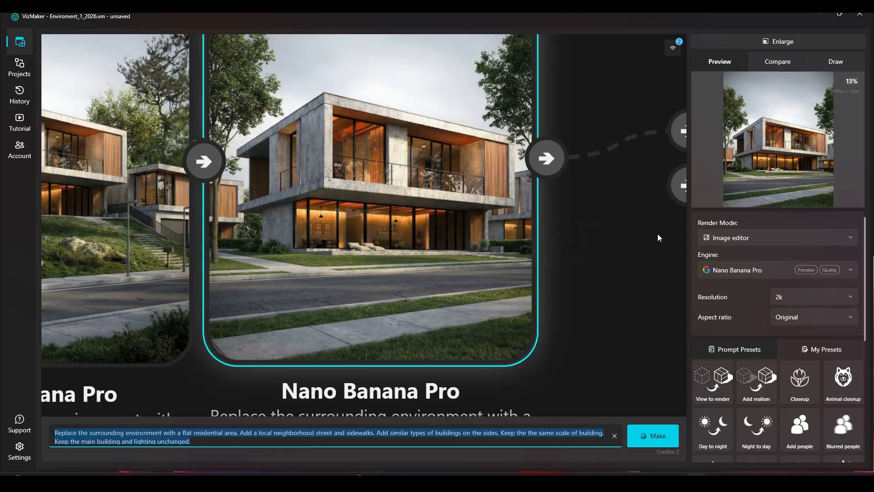
# - Select the new source image and move it lower, below the row of neighborhood renders
pyautogui.scroll(-10, 658, 232)
pyautogui.click(400, 302)
pyautogui.scroll(2, 241, 278)
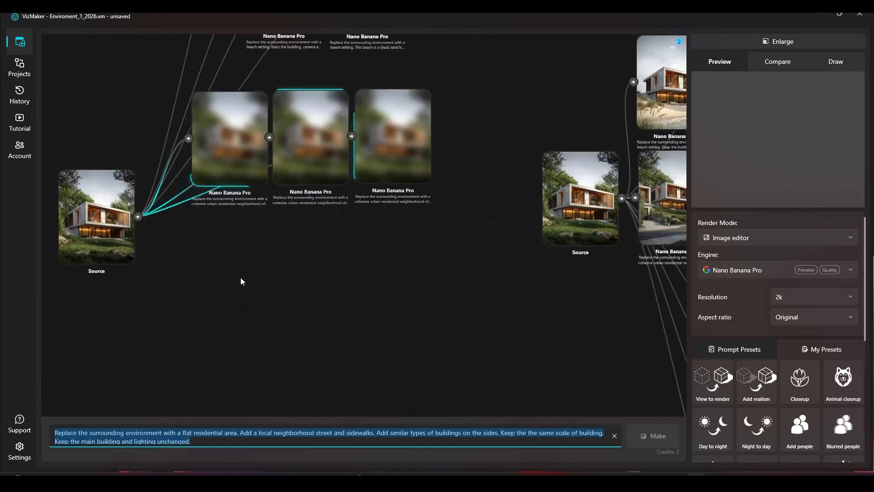
pyautogui.click(127, 236)
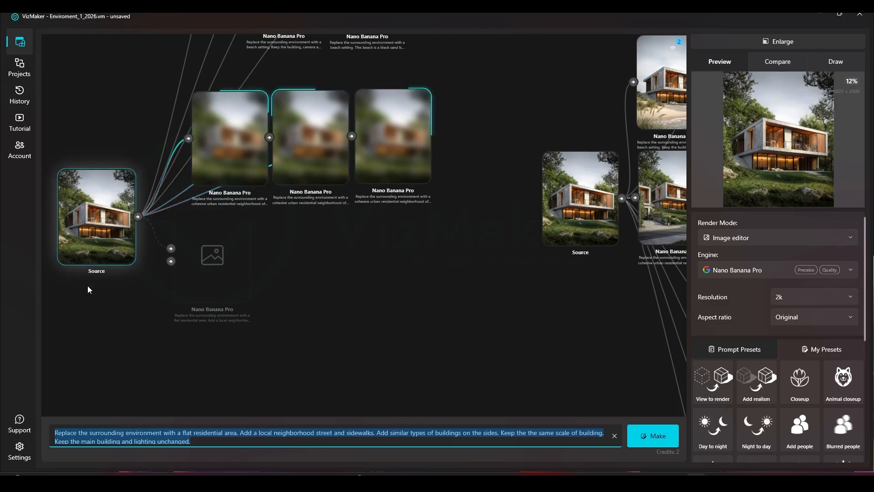
pyautogui.moveTo(98, 239); pyautogui.dragTo(111, 321)
pyautogui.moveTo(241, 320); pyautogui.dragTo(311, 320)
pyautogui.click(258, 324)
pyautogui.click(151, 286)
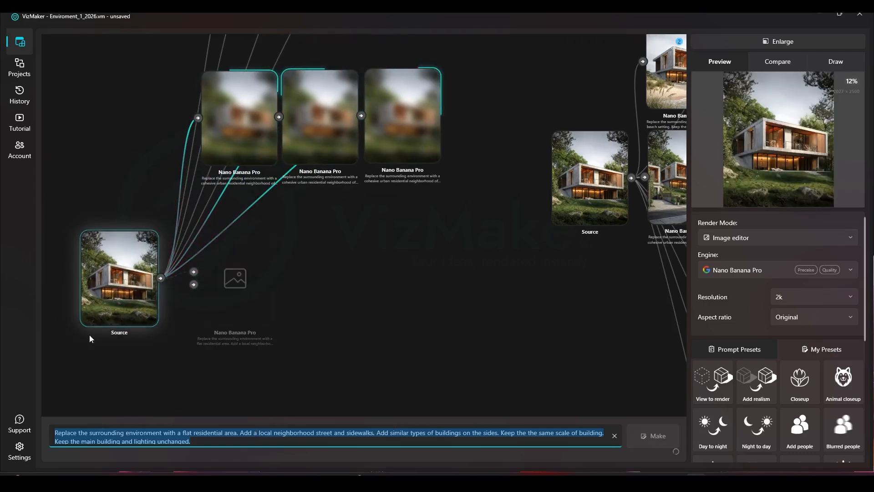
# - Replace the source's prompt with the copied flat residential area prompt and generate three renders, arranged in a row beside the source
pyautogui.click(199, 434)
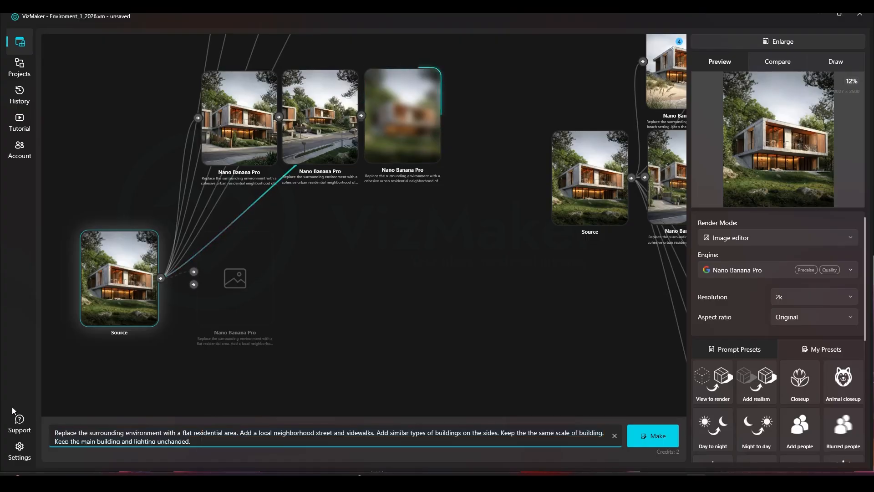
pyautogui.moveTo(209, 447); pyautogui.dragTo(33, 411)
pyautogui.hotkey('ctrl', 'v')
pyautogui.click(653, 437)
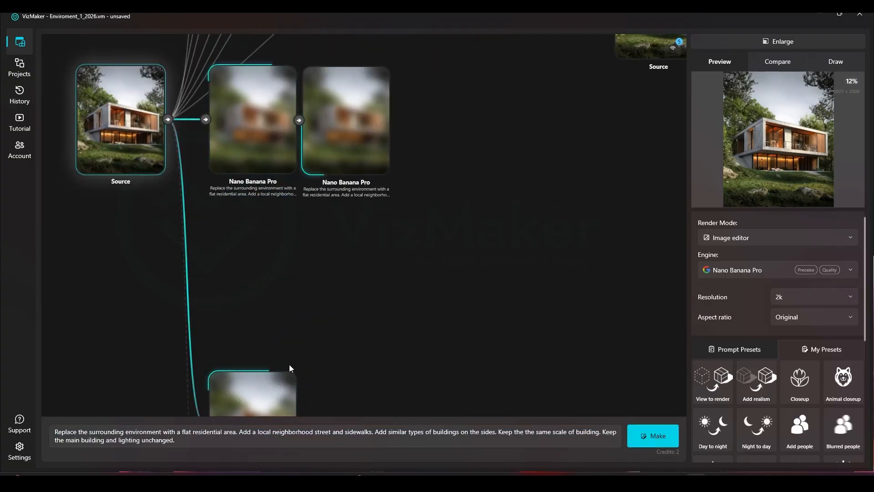
pyautogui.moveTo(456, 75); pyautogui.dragTo(460, 346)
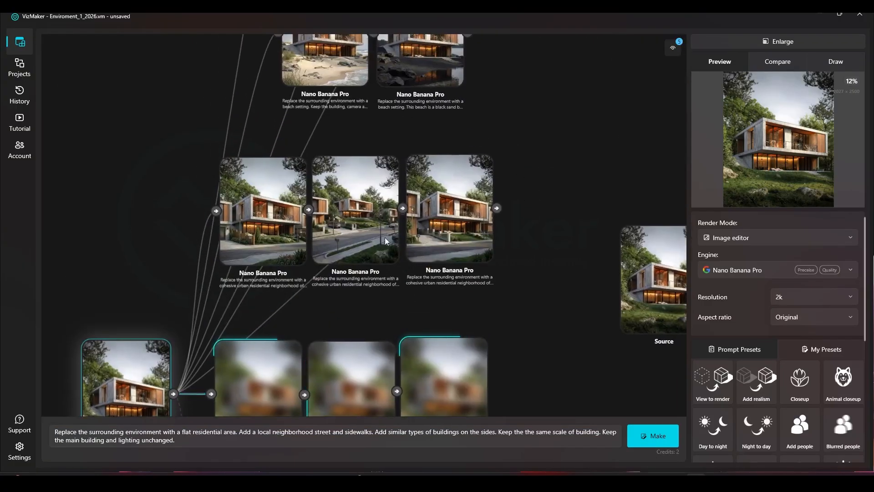
# - Examine the three residential neighborhood renders up close, one after another
pyautogui.scroll(6, 345, 198)
pyautogui.moveTo(340, 207); pyautogui.dragTo(416, 156)
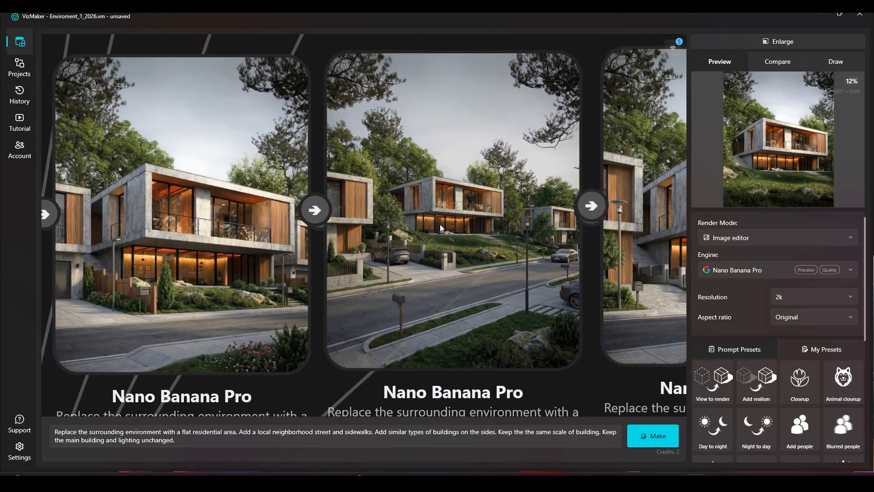
pyautogui.moveTo(442, 170); pyautogui.dragTo(364, 187)
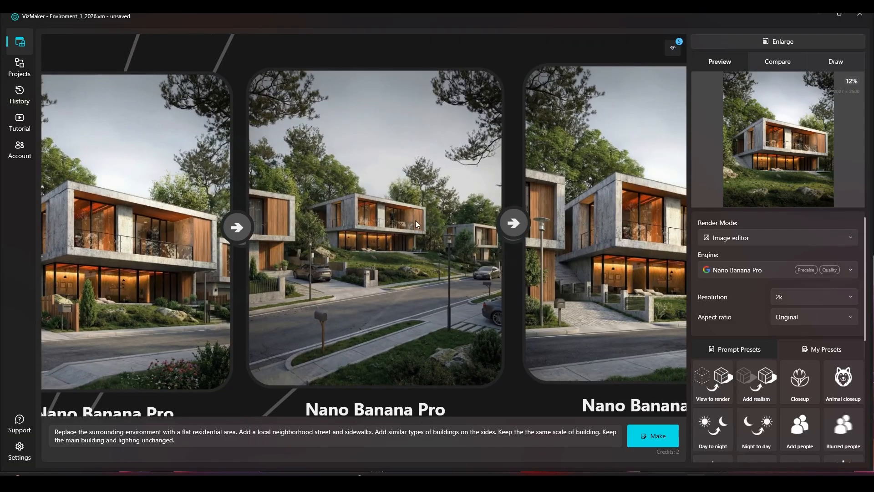
pyautogui.moveTo(417, 219); pyautogui.dragTo(252, 215)
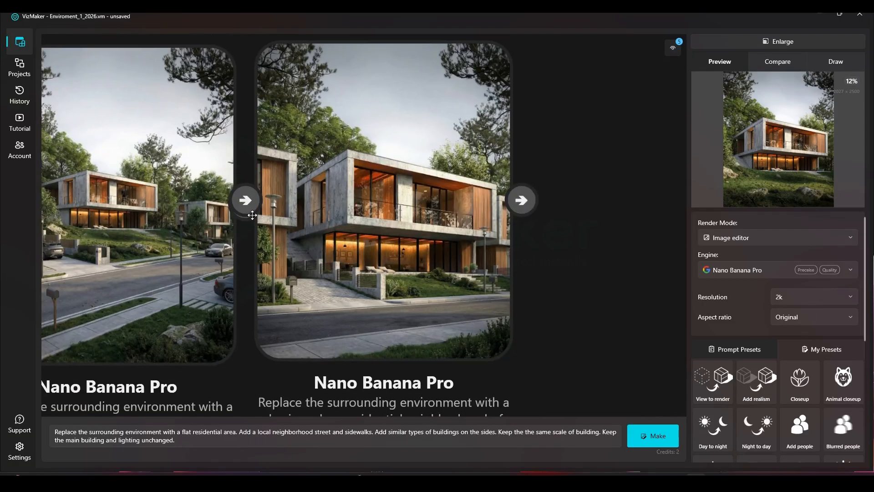
pyautogui.scroll(-3, 446, 180)
pyautogui.moveTo(442, 123); pyautogui.dragTo(583, 136)
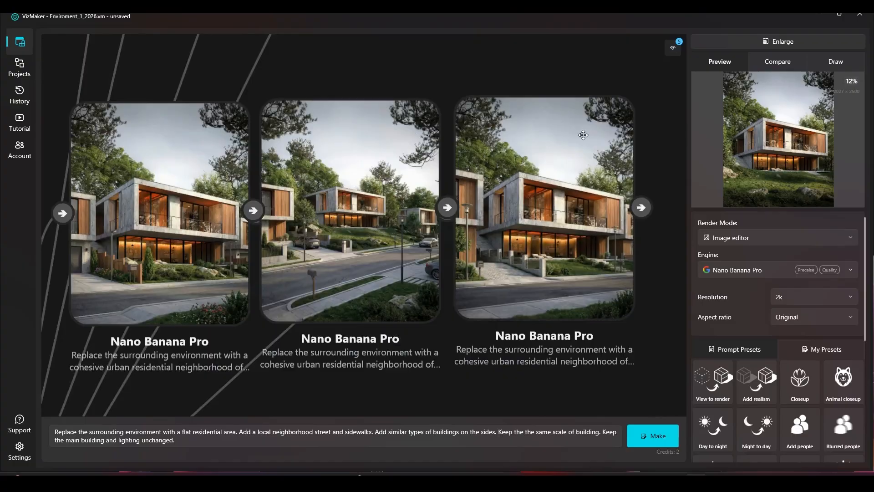
# - Compare the source image as A with the third neighborhood render as B in the enlarged view, and return to the node canvas
pyautogui.scroll(-3, 583, 135)
pyautogui.rightClick(216, 337)
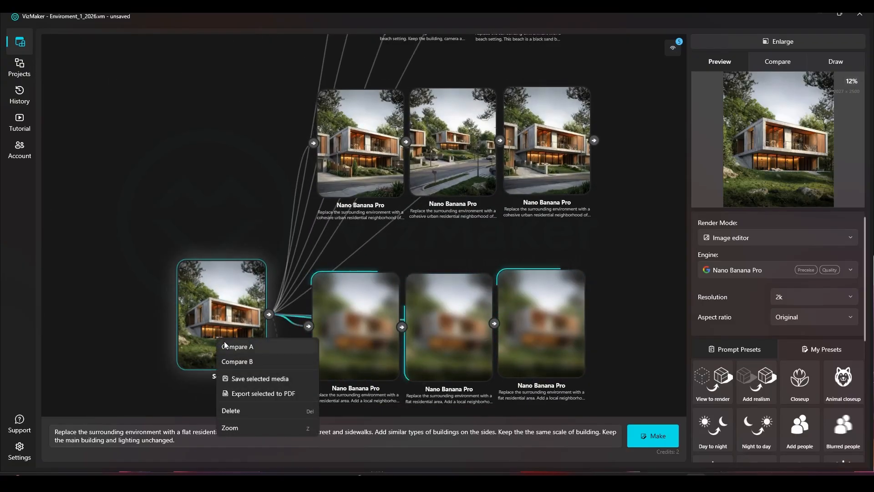
pyautogui.click(224, 346)
pyautogui.rightClick(568, 135)
pyautogui.click(575, 159)
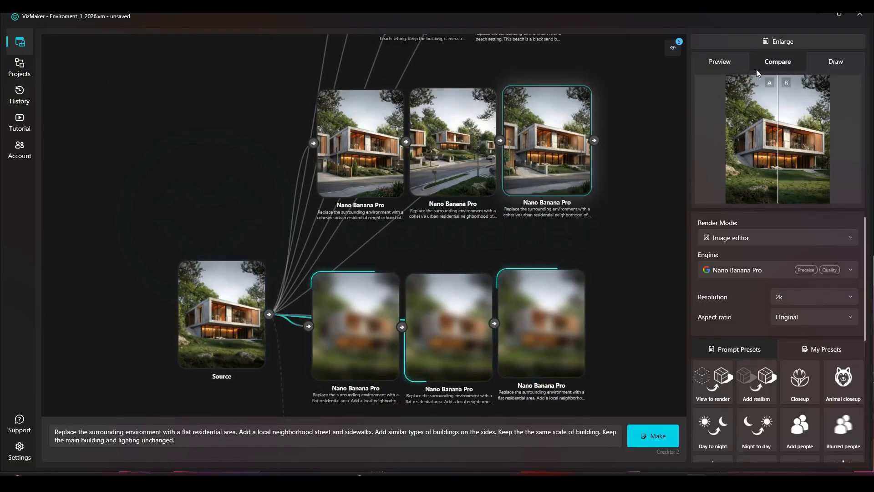
pyautogui.click(772, 42)
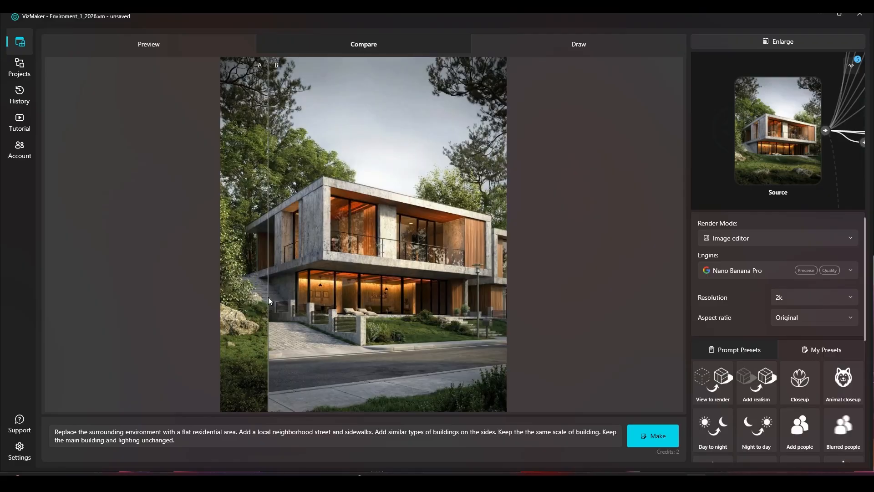
pyautogui.click(786, 40)
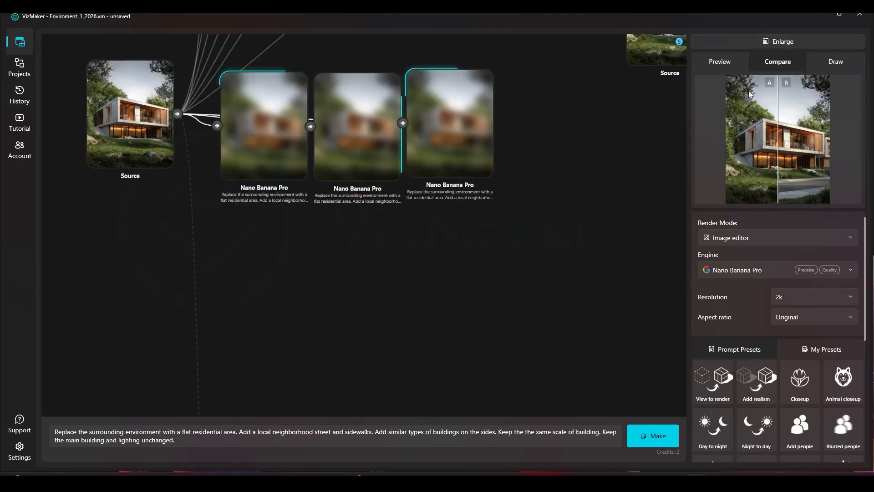
# - Examine the middle neighborhood render and highlight "Keep the main building, camera angle, framing, and lighting unchanged." in its prompt
pyautogui.scroll(5, 483, 149)
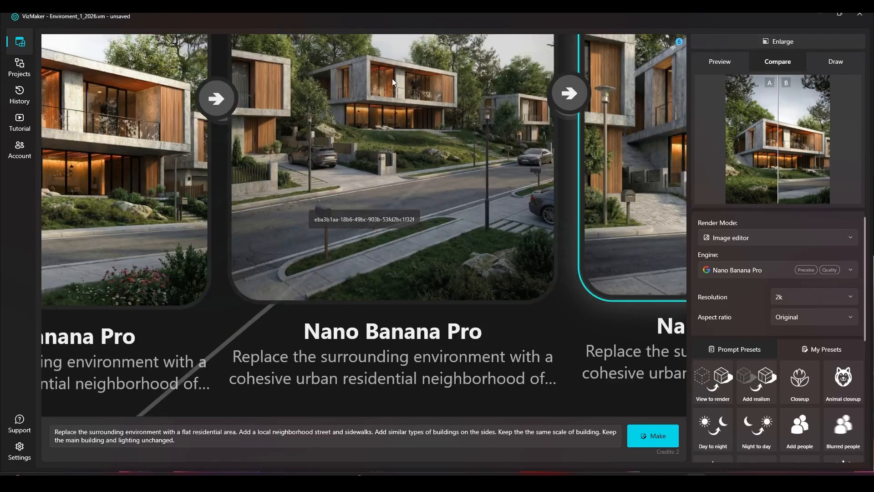
pyautogui.moveTo(392, 78); pyautogui.dragTo(342, 171)
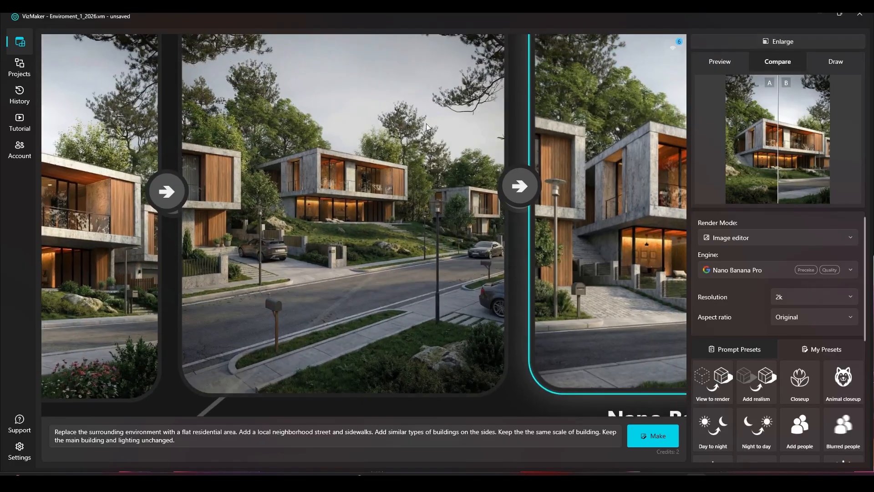
pyautogui.click(362, 212)
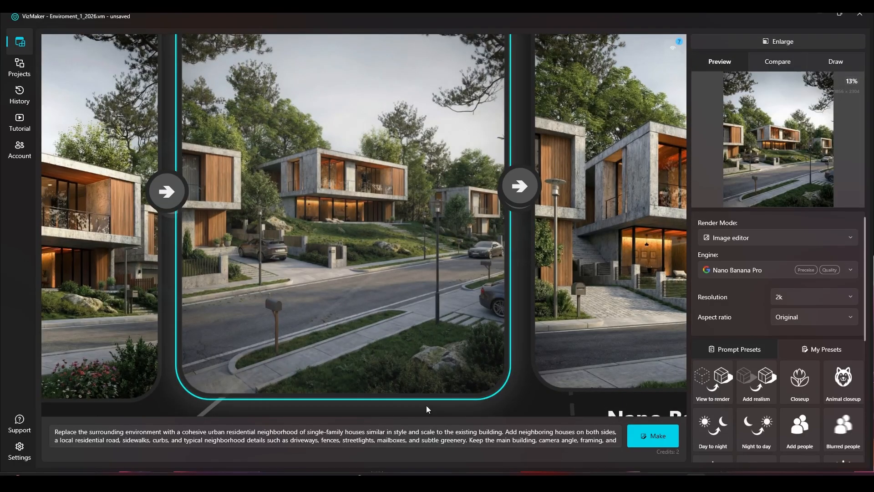
pyautogui.scroll(-1, 455, 434)
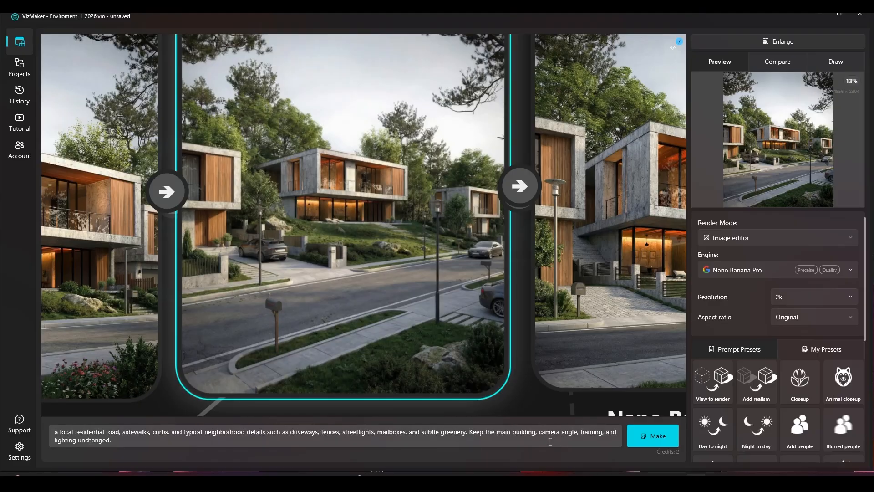
pyautogui.click(463, 434)
pyautogui.moveTo(600, 252); pyautogui.dragTo(731, 270)
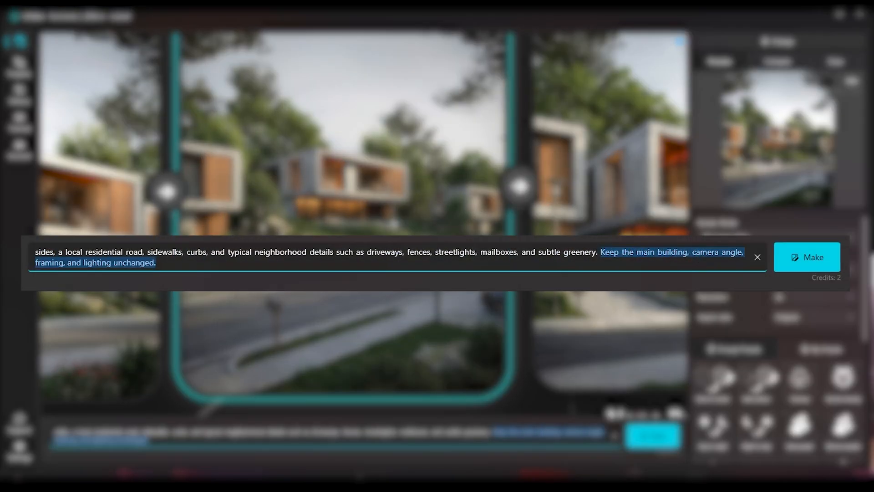
pyautogui.scroll(-3, 368, 249)
pyautogui.scroll(-2, 370, 225)
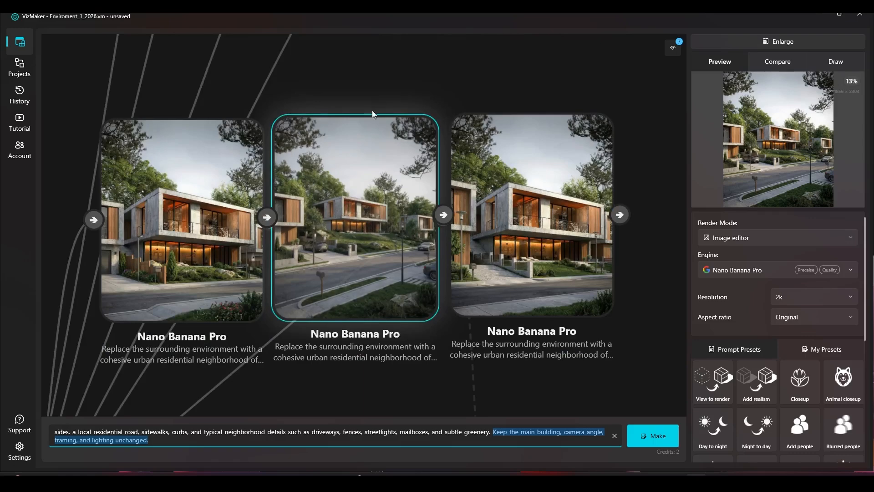
pyautogui.click(384, 74)
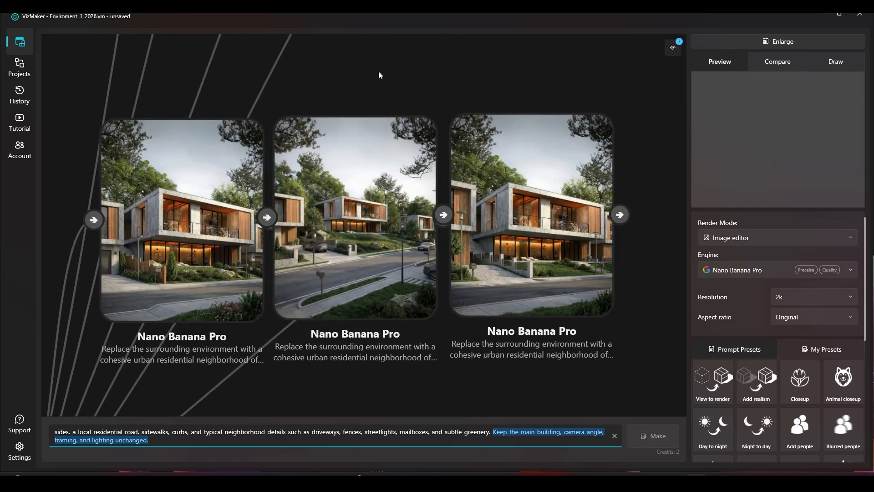
# - Examine the row of urban residential neighborhood renders and the row of flat residential area renders up close
pyautogui.moveTo(379, 72); pyautogui.dragTo(358, 109)
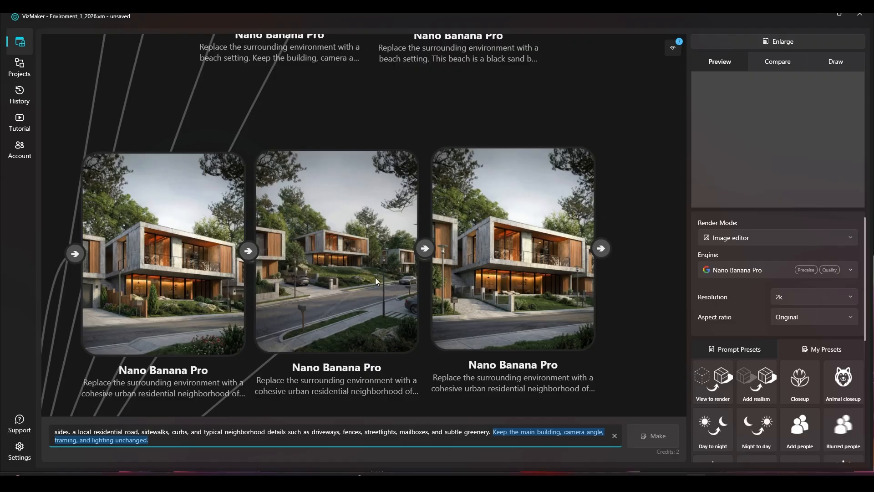
pyautogui.scroll(-3, 331, 173)
pyautogui.moveTo(350, 296); pyautogui.dragTo(352, 187)
pyautogui.moveTo(353, 259); pyautogui.dragTo(363, 165)
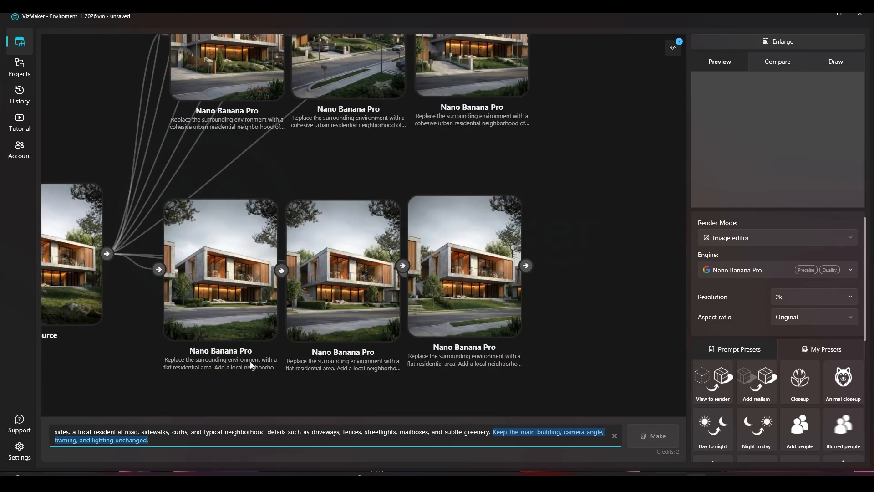
pyautogui.scroll(4, 227, 334)
pyautogui.moveTo(222, 331); pyautogui.dragTo(253, 268)
pyautogui.moveTo(304, 216); pyautogui.dragTo(158, 293)
pyautogui.moveTo(359, 278); pyautogui.dragTo(327, 276)
pyautogui.scroll(-5, 326, 276)
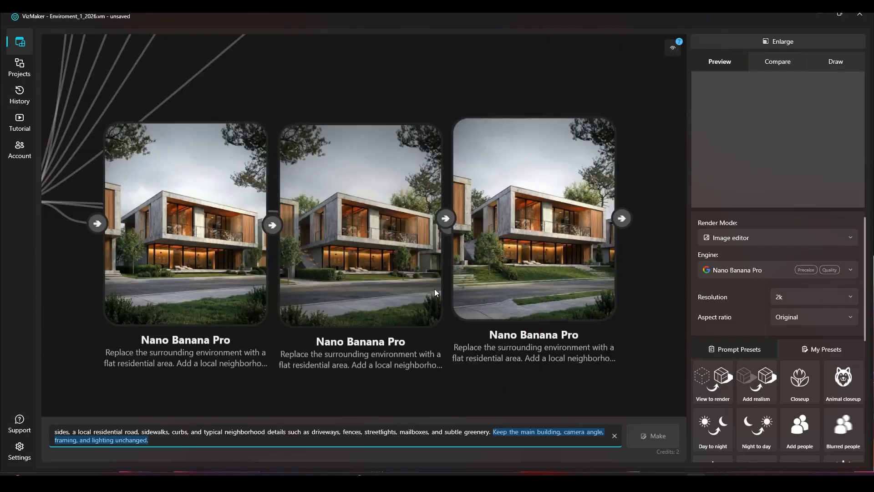
pyautogui.moveTo(358, 248); pyautogui.dragTo(333, 243)
# - Select the three urban neighborhood renders together and move them closer to the flat residential row
pyautogui.moveTo(474, 350)
pyautogui.mouseDown()
pyautogui.moveTo(386, 330)
pyautogui.moveTo(218, 269)
pyautogui.moveTo(271, 237)
pyautogui.moveTo(248, 278)
pyautogui.mouseUp()
pyautogui.moveTo(292, 203); pyautogui.dragTo(293, 348)
pyautogui.click(428, 271)
pyautogui.moveTo(549, 258)
pyautogui.mouseDown()
pyautogui.moveTo(261, 193)
pyautogui.moveTo(255, 183)
pyautogui.mouseUp()
pyautogui.moveTo(258, 158); pyautogui.dragTo(277, 209)
pyautogui.moveTo(291, 153); pyautogui.dragTo(247, 304)
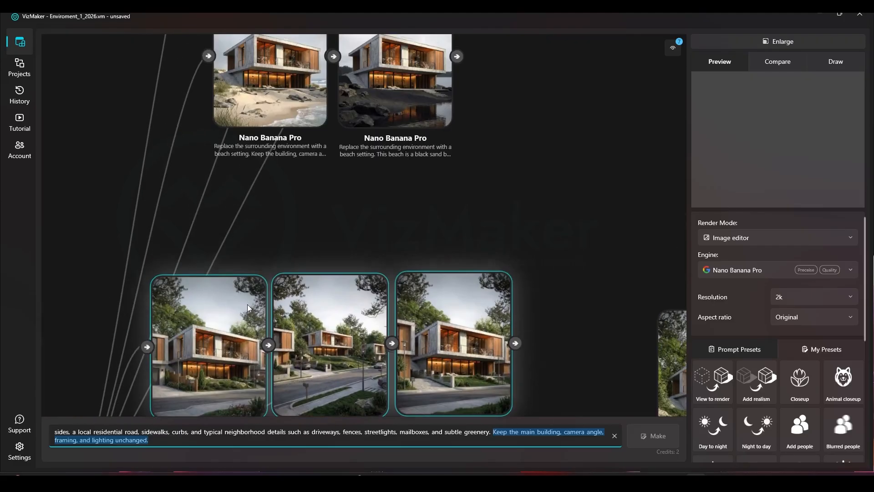
# - Move the two beach renders down above the urban row, and the pool and flattened-terrain renders down above the beach pair
pyautogui.scroll(-3, 383, 188)
pyautogui.click(384, 187)
pyautogui.moveTo(431, 200); pyautogui.dragTo(329, 136)
pyautogui.moveTo(322, 71); pyautogui.dragTo(288, 147)
pyautogui.moveTo(385, 101); pyautogui.dragTo(289, 247)
pyautogui.scroll(-3, 316, 157)
pyautogui.scroll(2, 274, 190)
pyautogui.scroll(3, 280, 175)
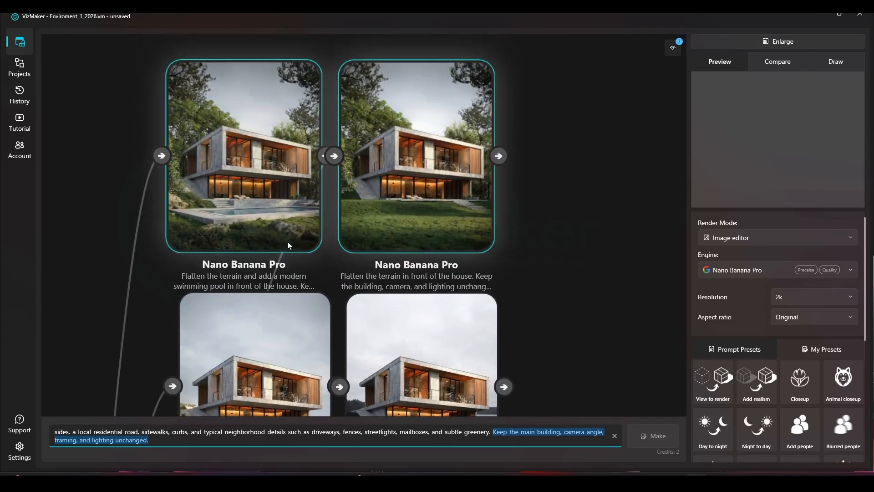
# - Review the stacked rows of renders from the pool pair down to the source and the flat residential row
pyautogui.scroll(-6, 288, 243)
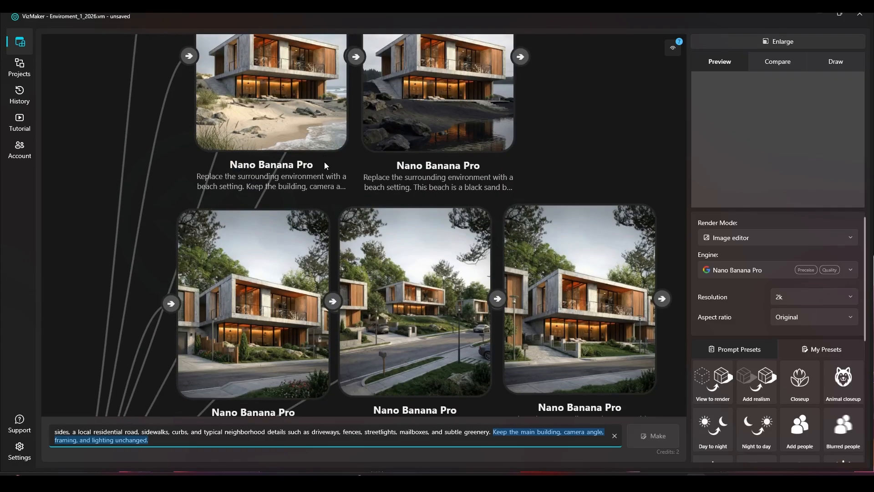
pyautogui.scroll(-6, 324, 162)
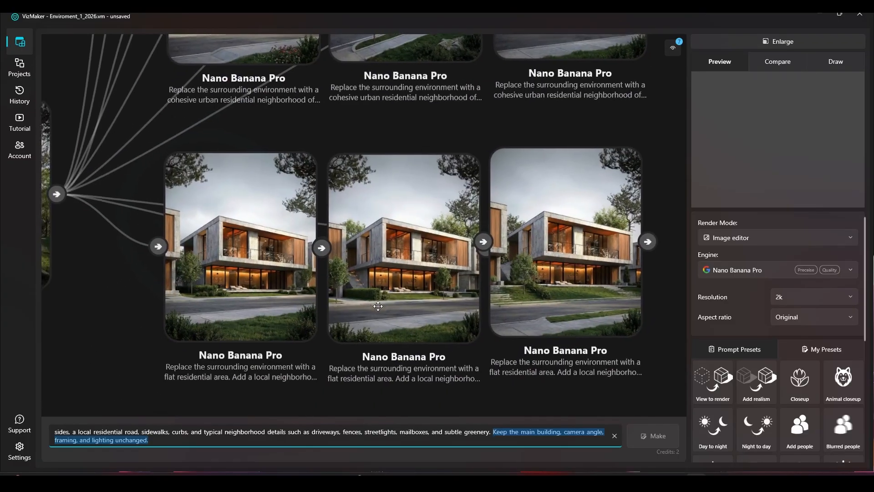
pyautogui.scroll(-3, 356, 301)
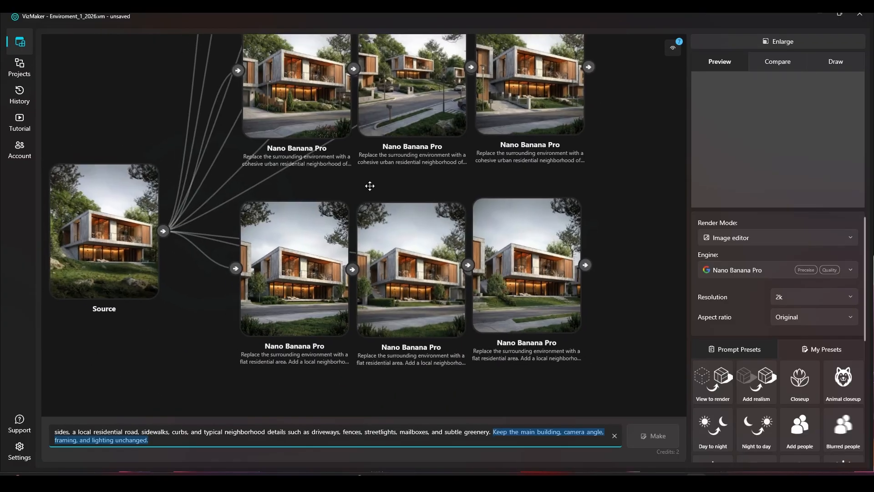
pyautogui.moveTo(367, 185); pyautogui.dragTo(385, 189)
pyautogui.moveTo(400, 103); pyautogui.dragTo(367, 165)
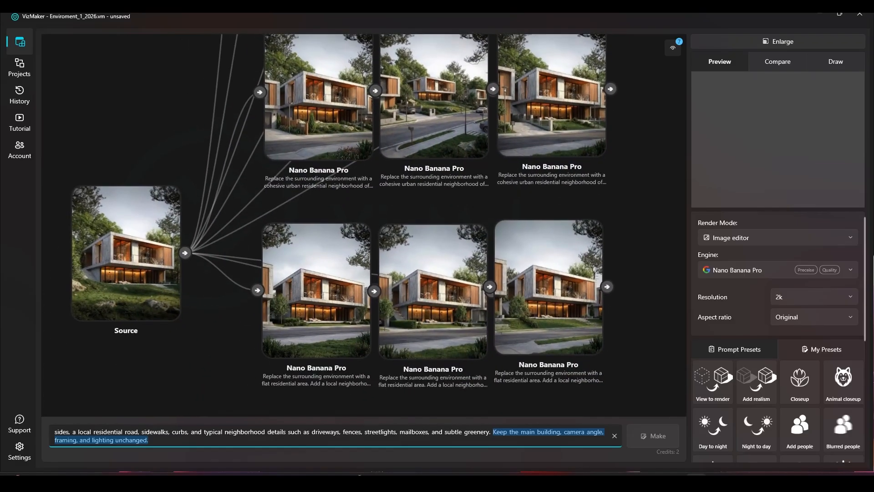